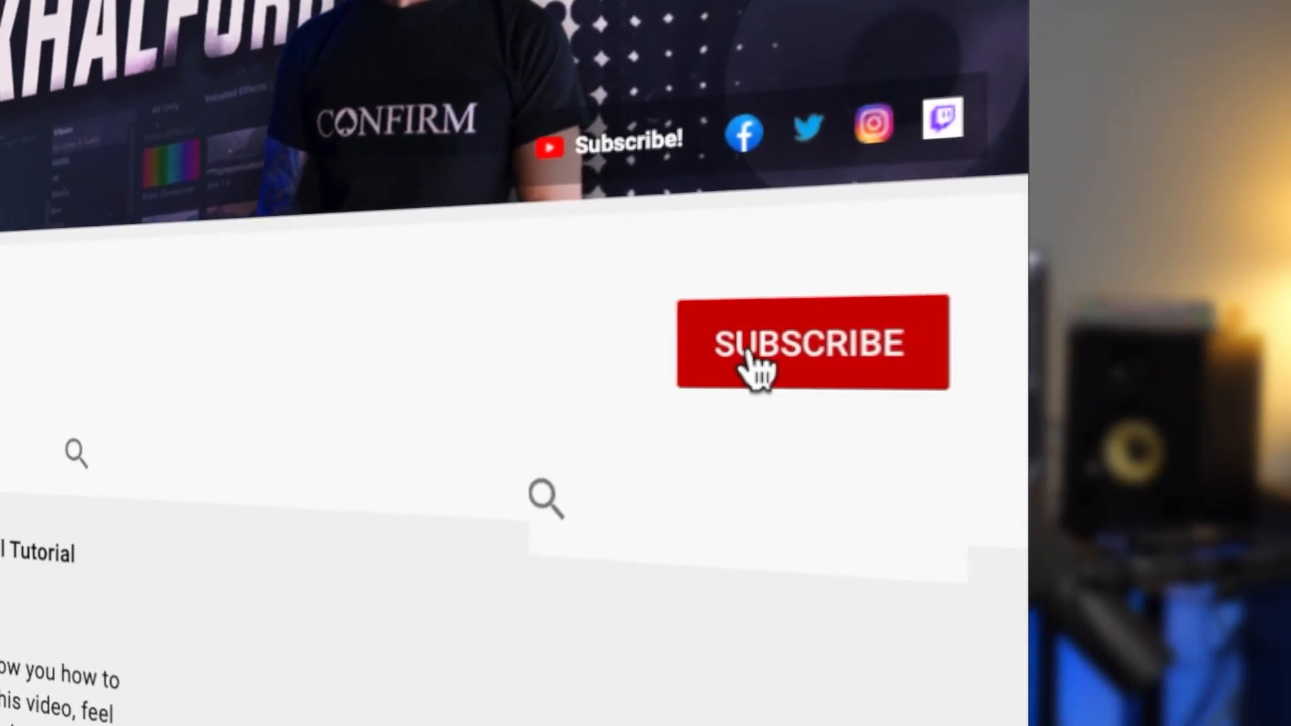
click(1130, 361)
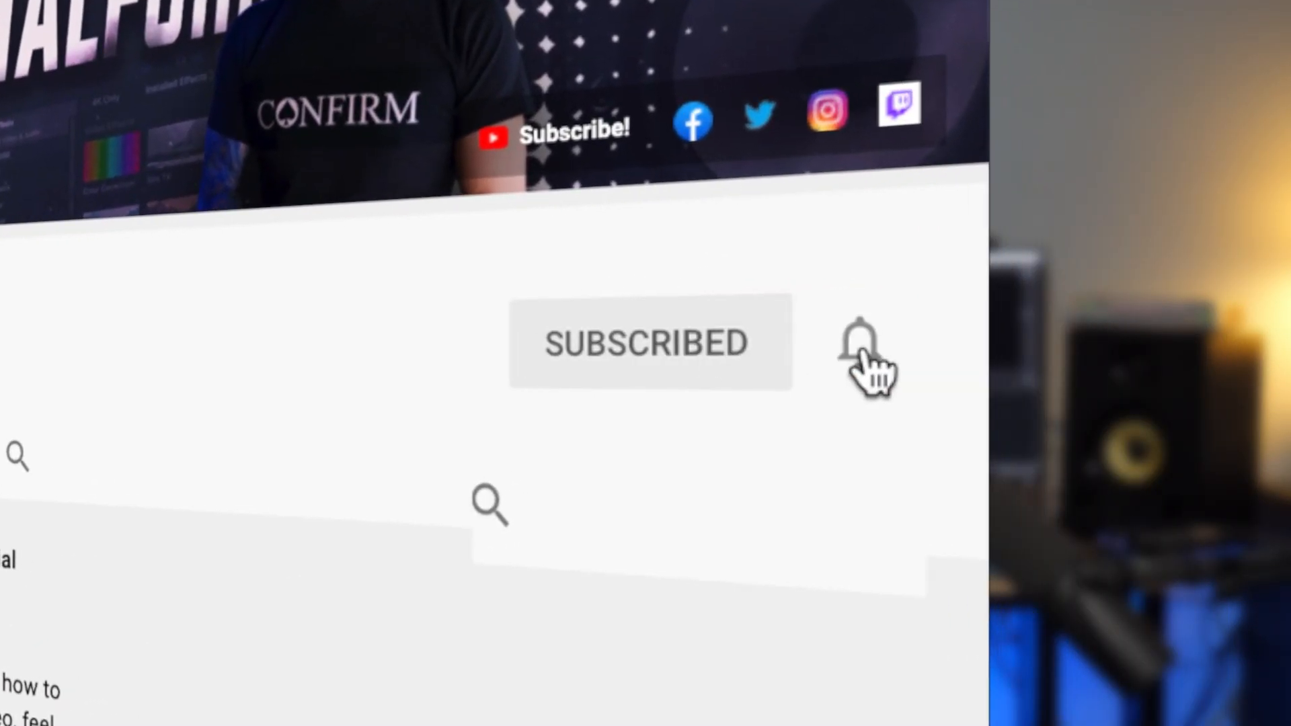
click(860, 346)
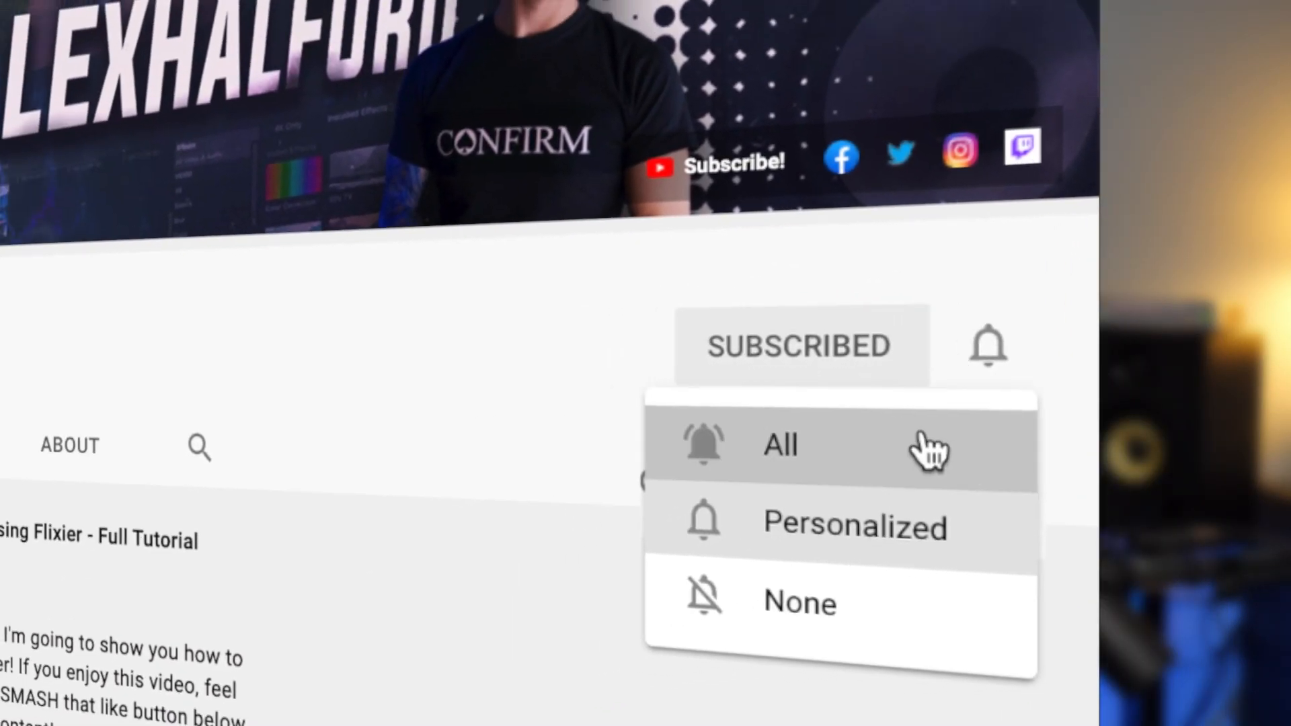
click(793, 458)
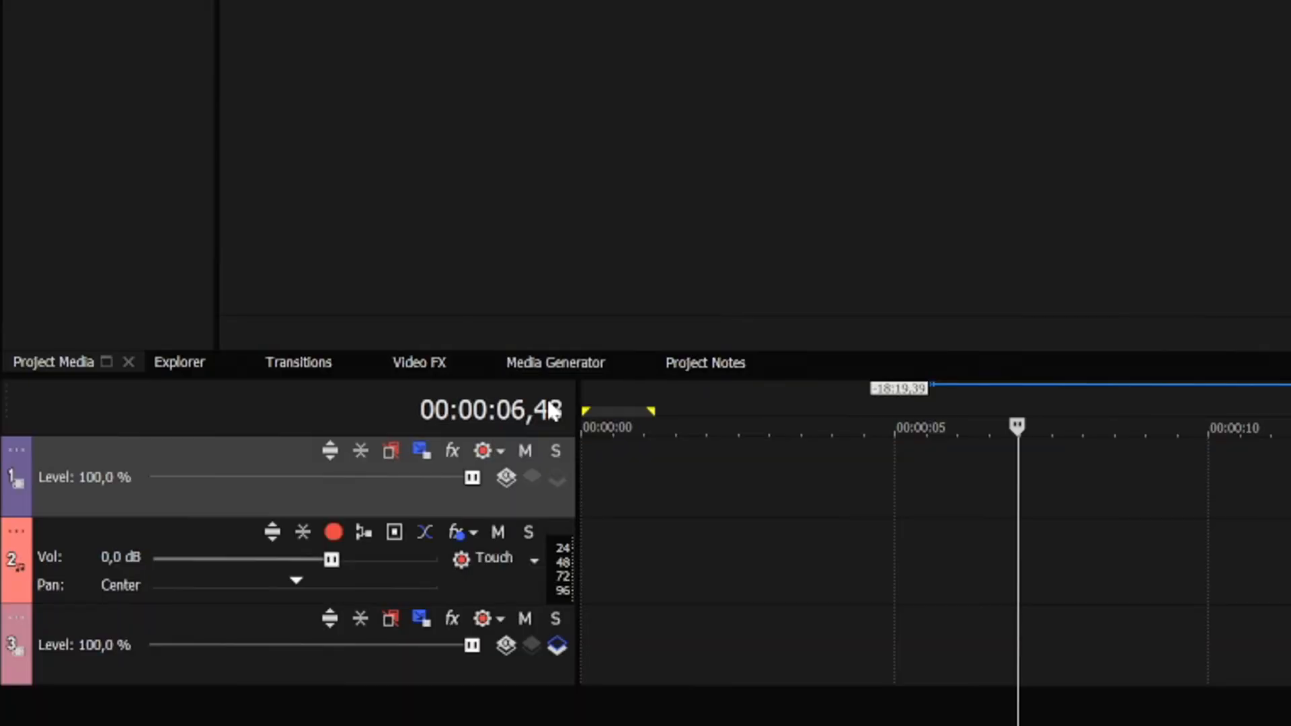
Add a white Solid Color generated media event at the start of the first video track.
click(548, 364)
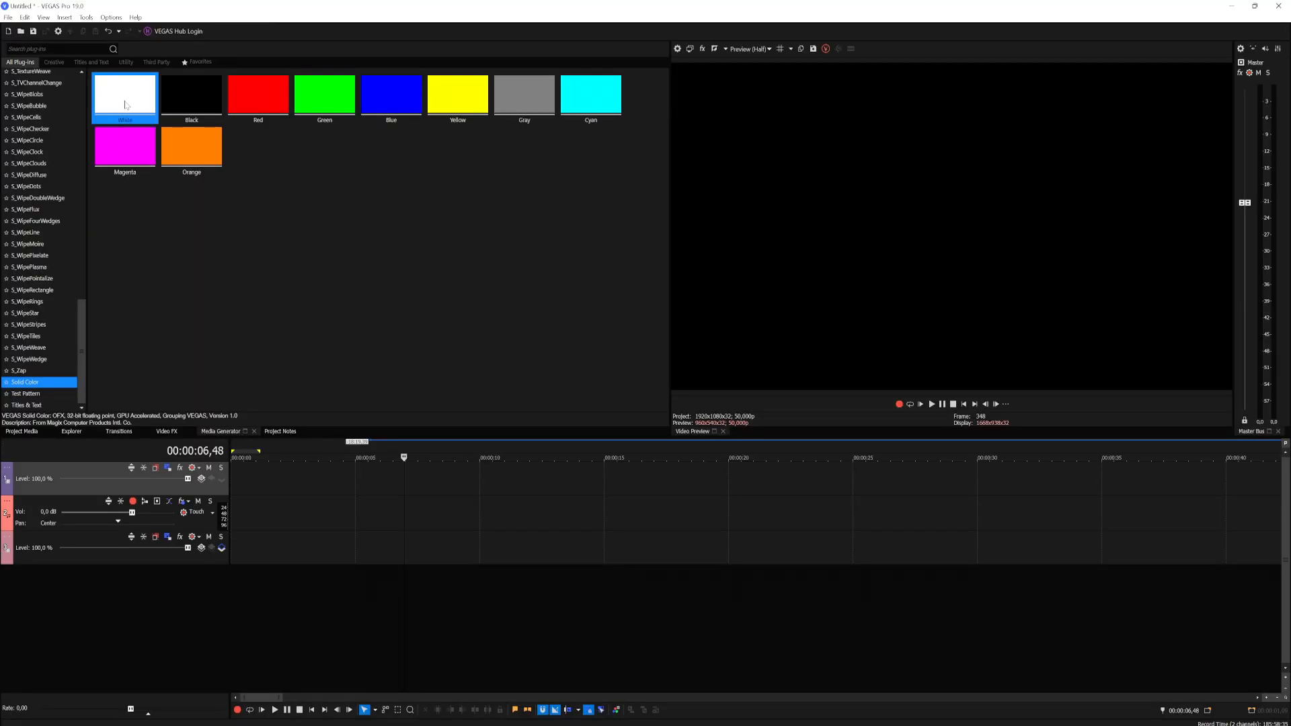
drag(125, 104, 265, 481)
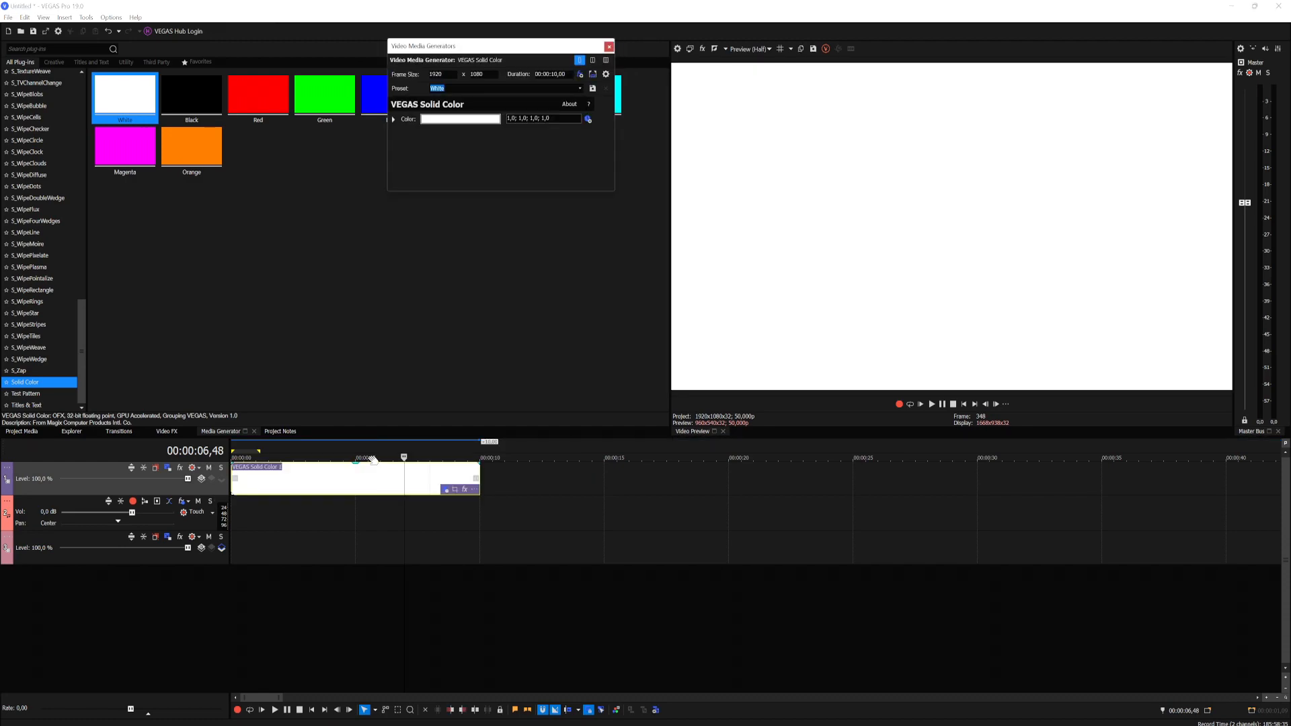
Try out other colours for the solid, such as pink and red, and return it to white.
click(491, 121)
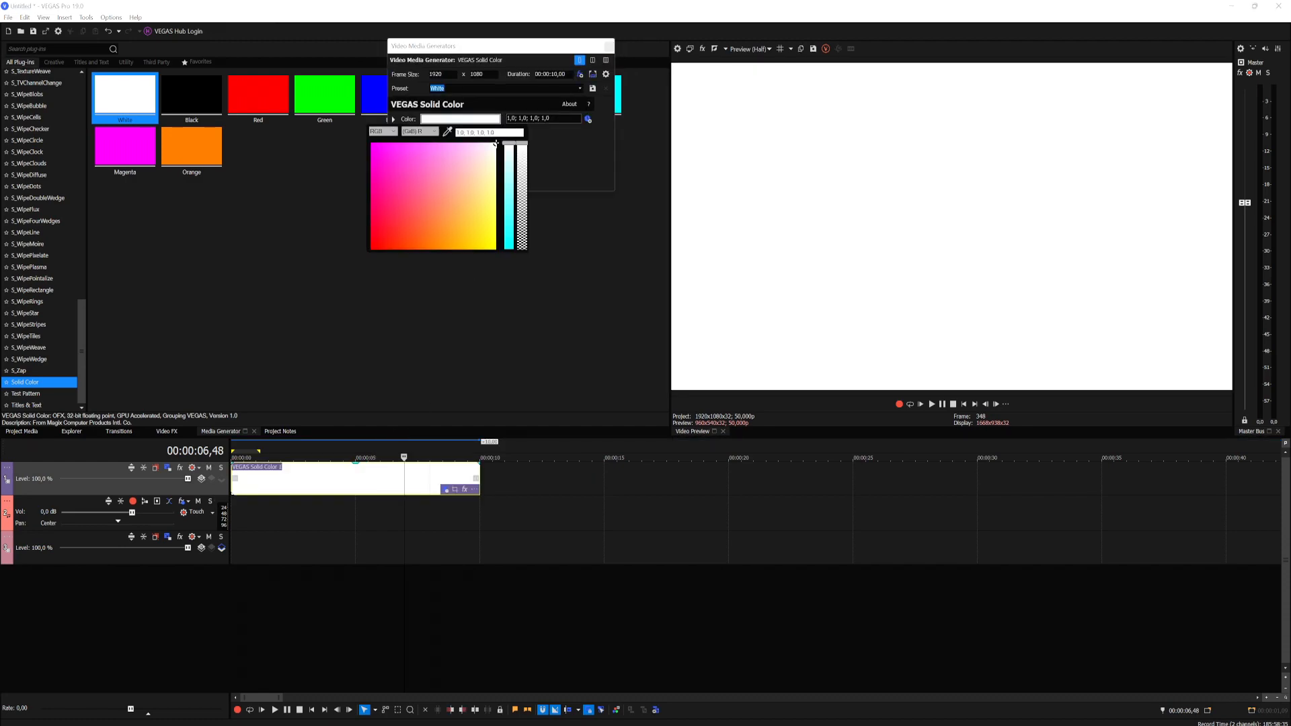
click(466, 203)
click(418, 185)
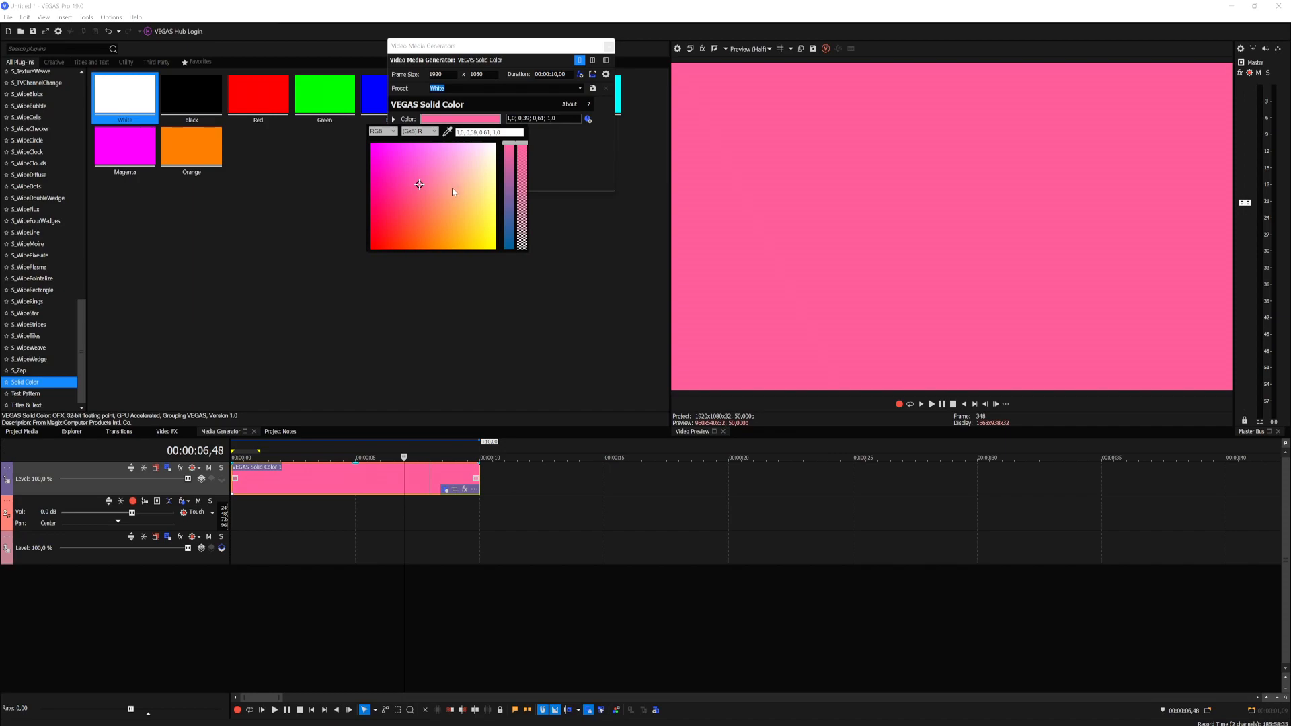
mouse_move(421, 184)
mouse_down()
mouse_move(425, 199)
mouse_move(495, 161)
mouse_up()
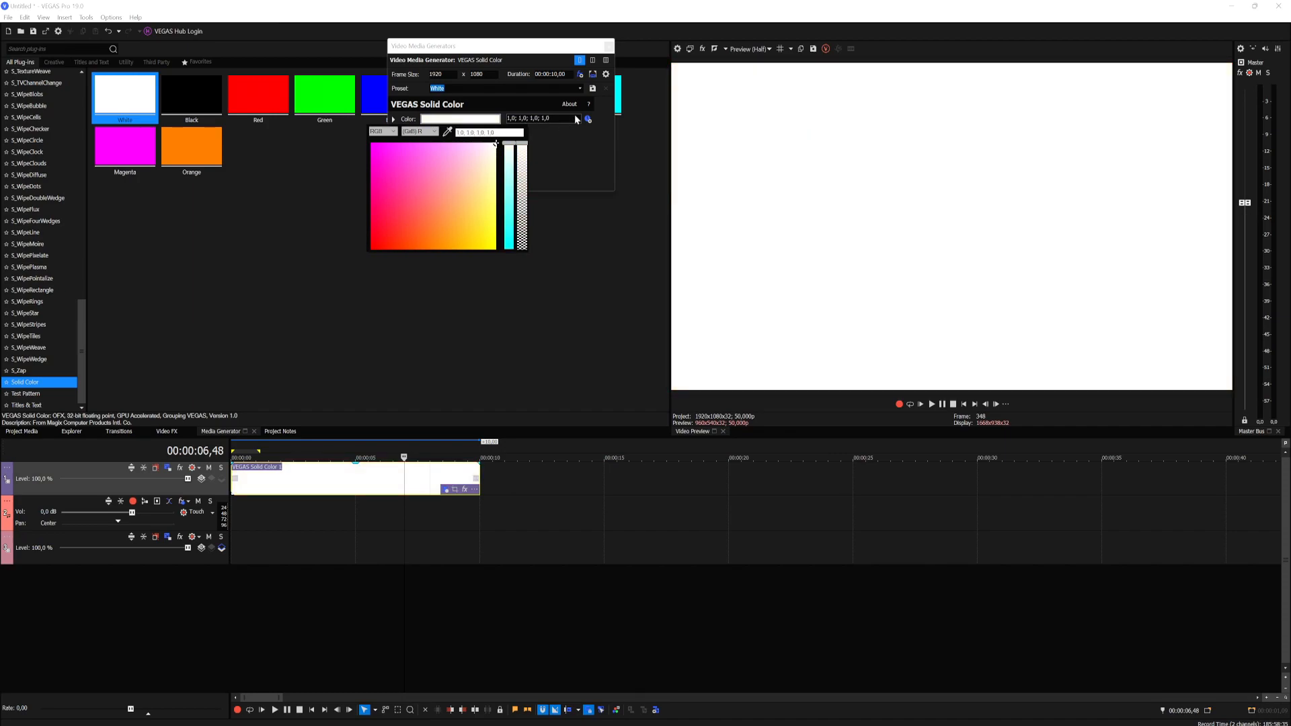
mouse_move(416, 171)
mouse_down()
mouse_move(313, 184)
mouse_move(197, 341)
mouse_up()
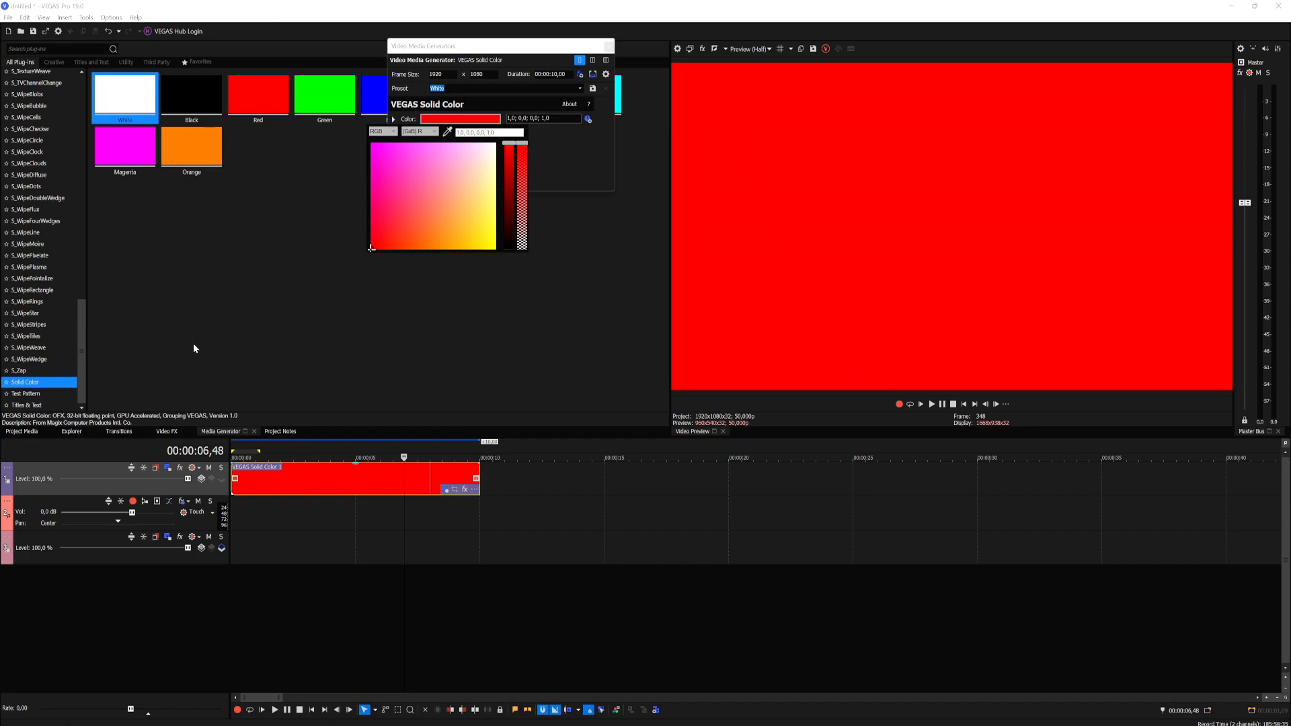
drag(193, 347, 573, 88)
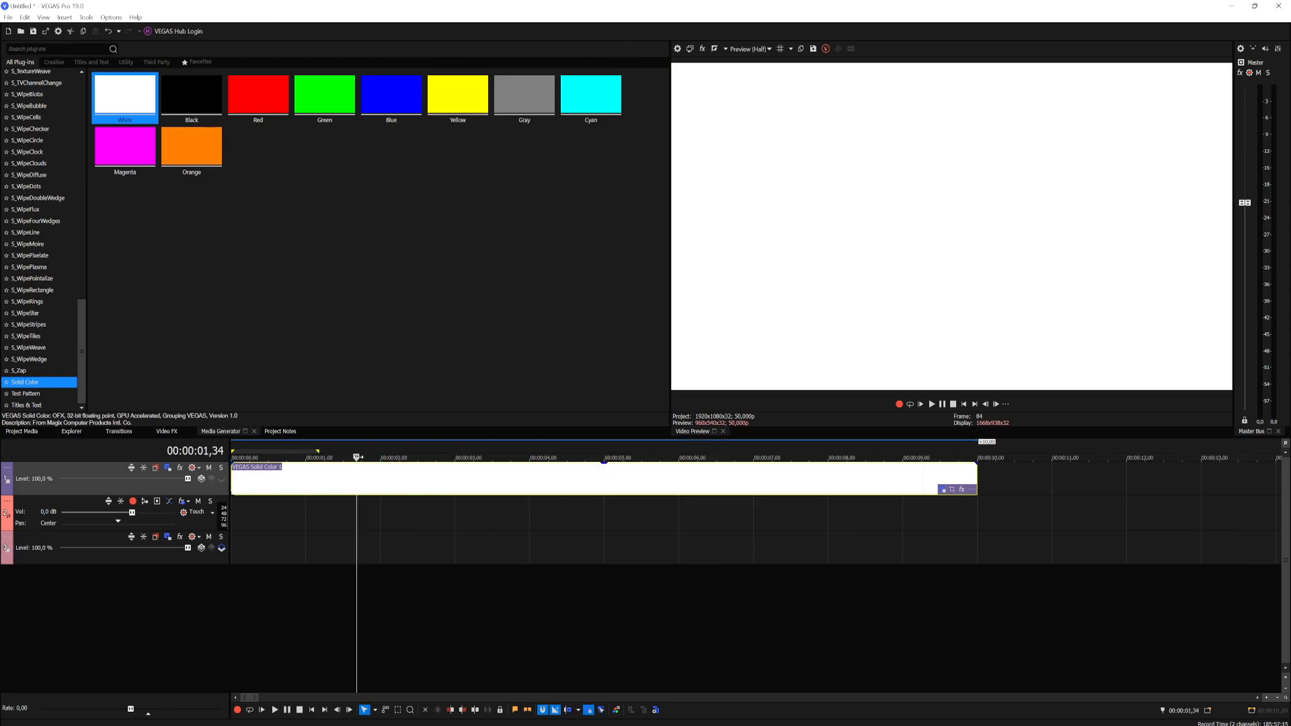
Trim the end of the white solid event to 00:00:01,25 and return the playhead to the project start.
drag(356, 457, 358, 457)
key(Right)
key(Right)
key(Right)
key(Right)
key(Right)
key(Right)
key(Right)
key(Right)
key(Right)
key(Right)
key(Right)
key(Right)
key(Right)
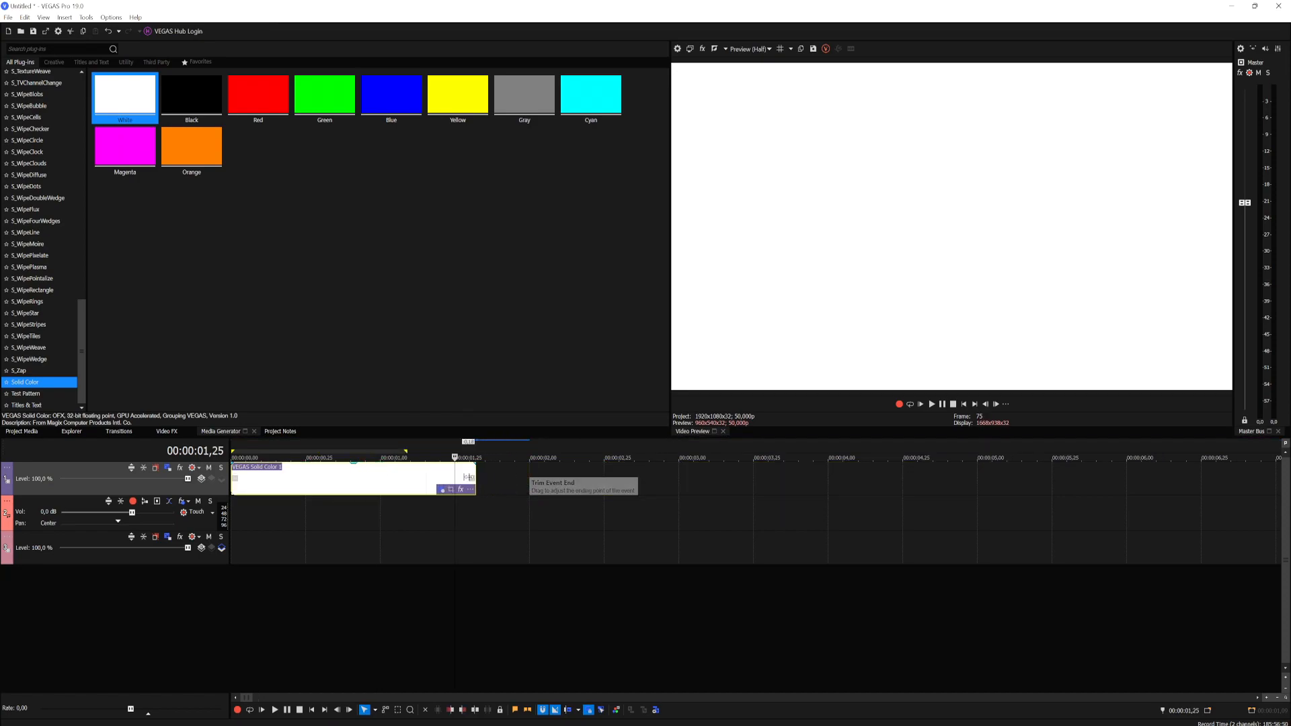
drag(468, 477, 535, 487)
click(963, 404)
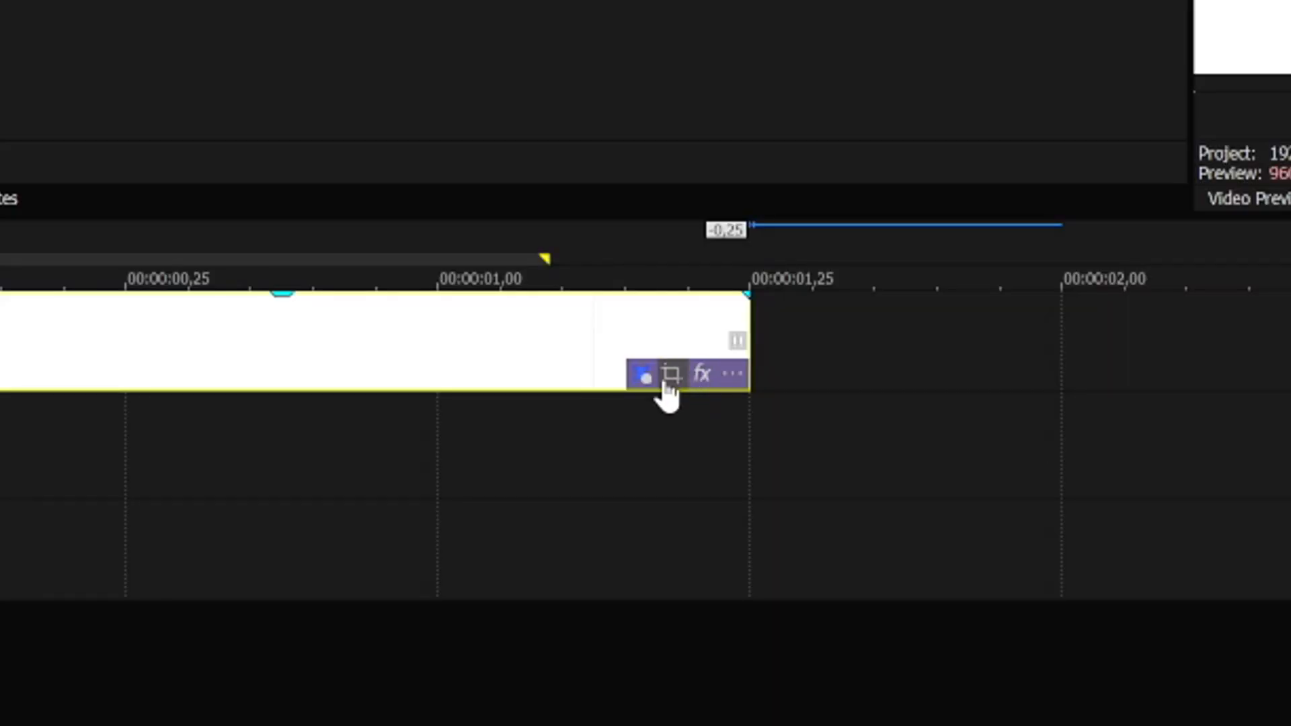
Open the white solid's Event Pan/Crop settings and rotate its frame to about -72.5°.
click(670, 378)
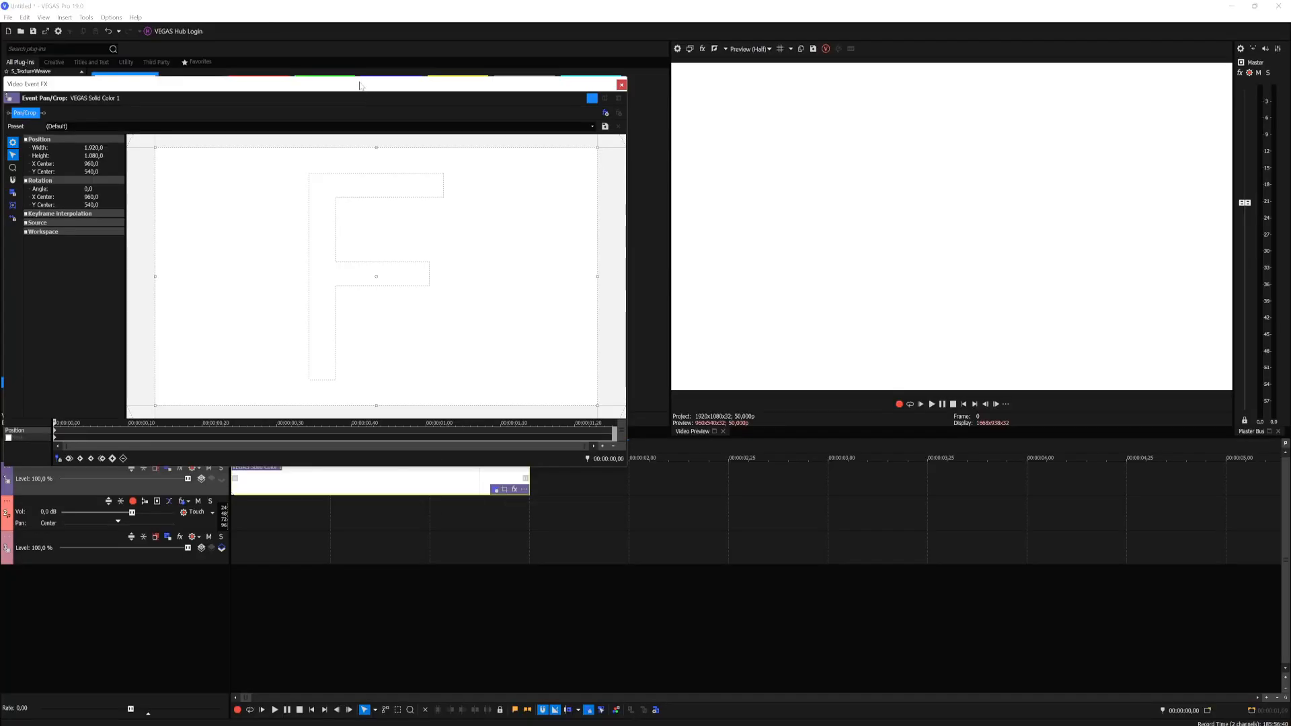
scroll(316, 310, down, 5)
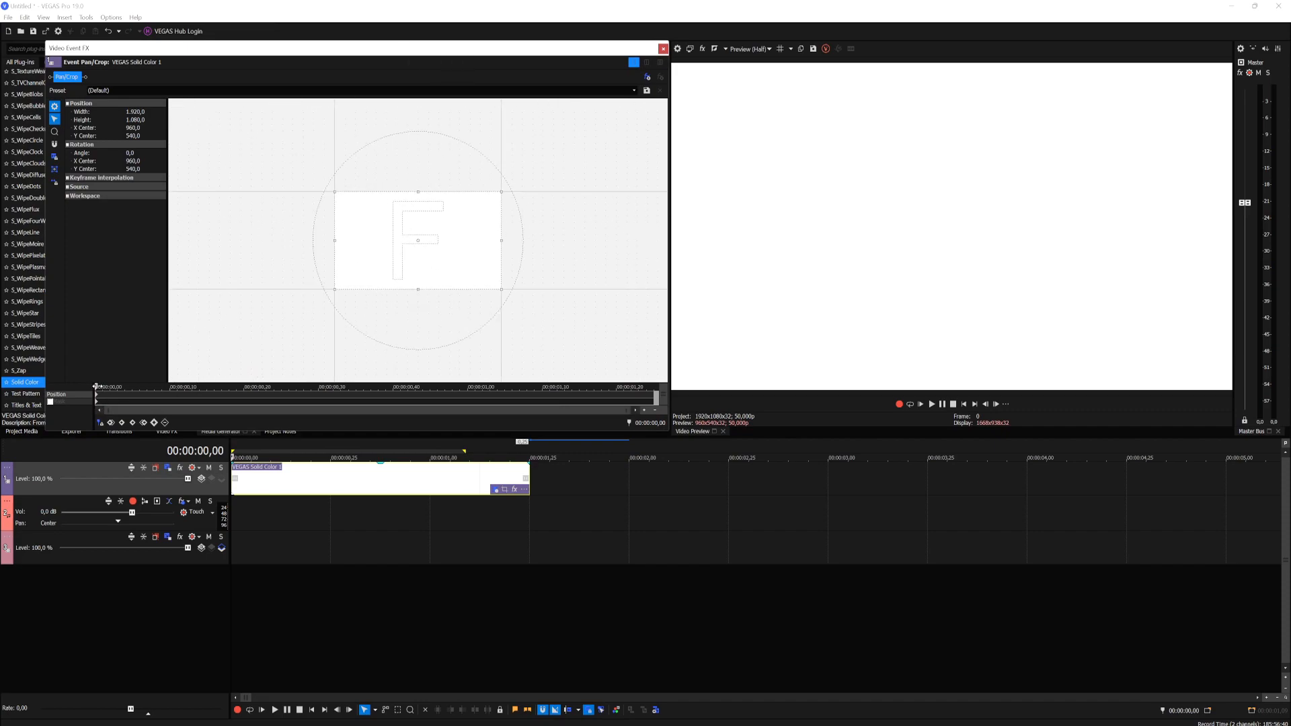
drag(96, 386, 131, 386)
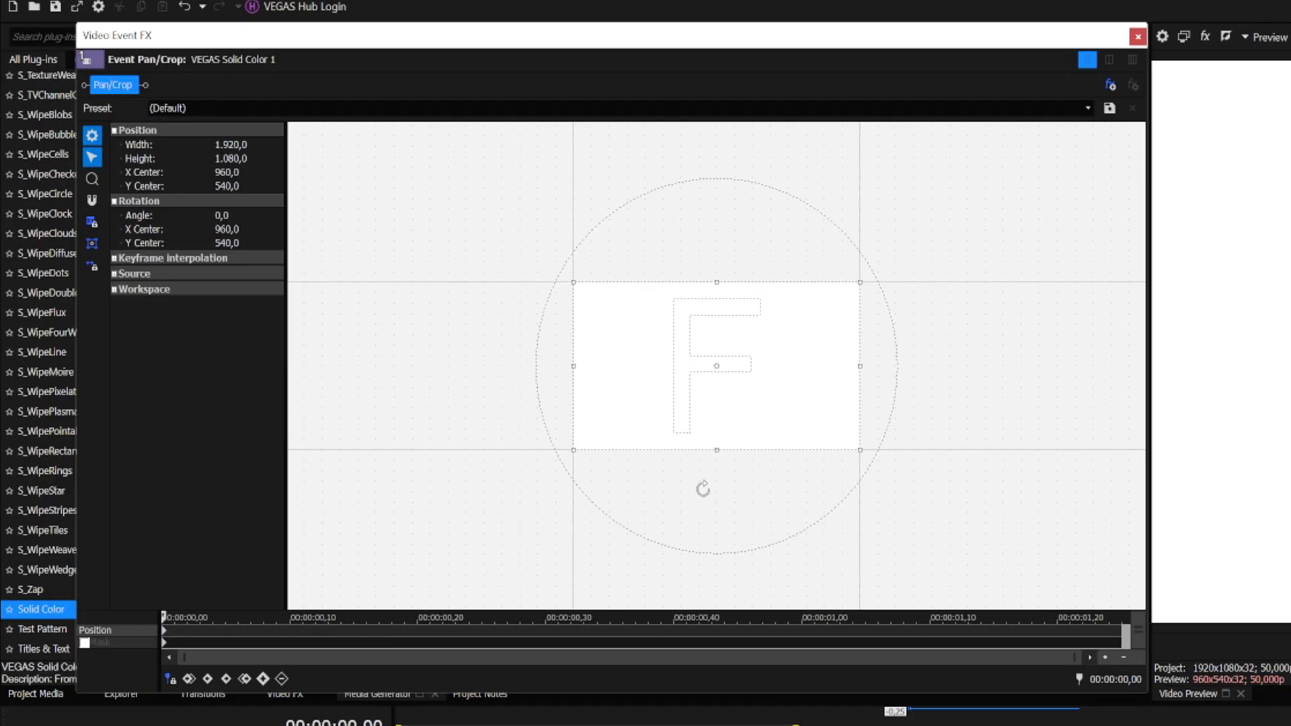
drag(408, 313, 546, 298)
drag(937, 465, 853, 483)
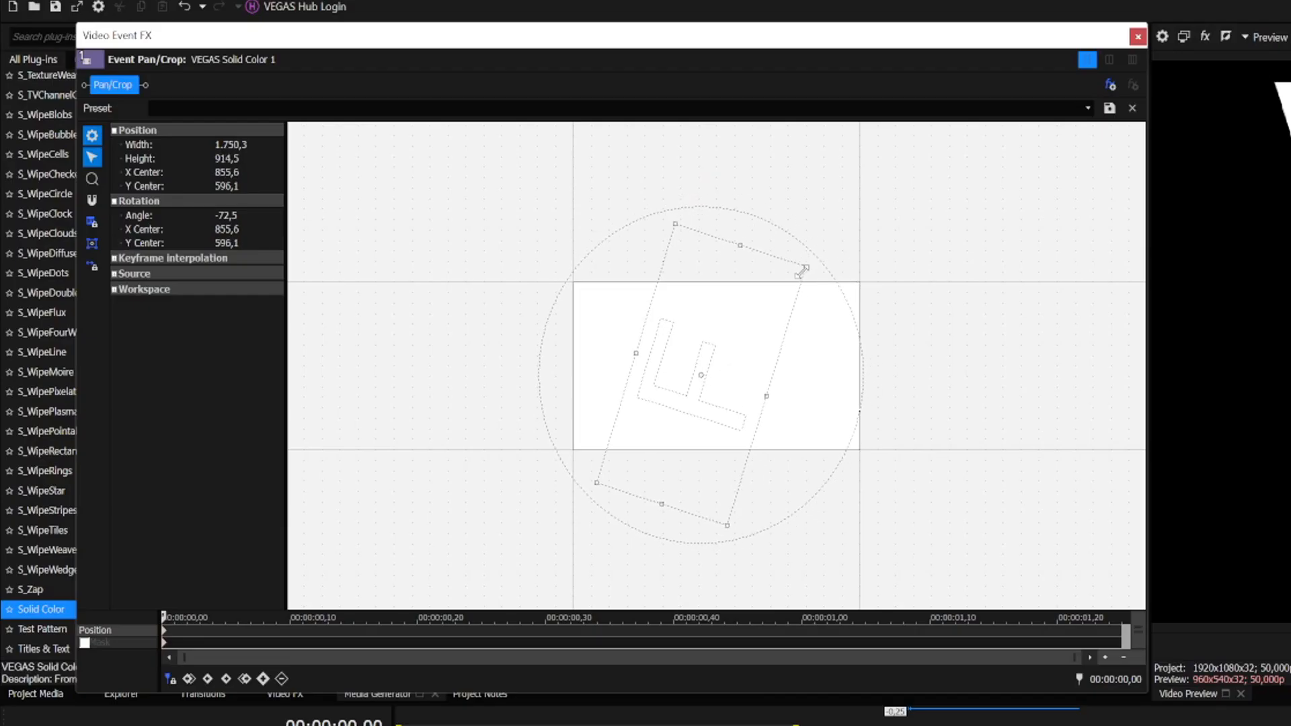
Shrink the white solid's frame to about 973 × 548, angled about 40.5°, and move it beside the image at X center about -510.
drag(803, 266, 777, 295)
drag(778, 294, 763, 307)
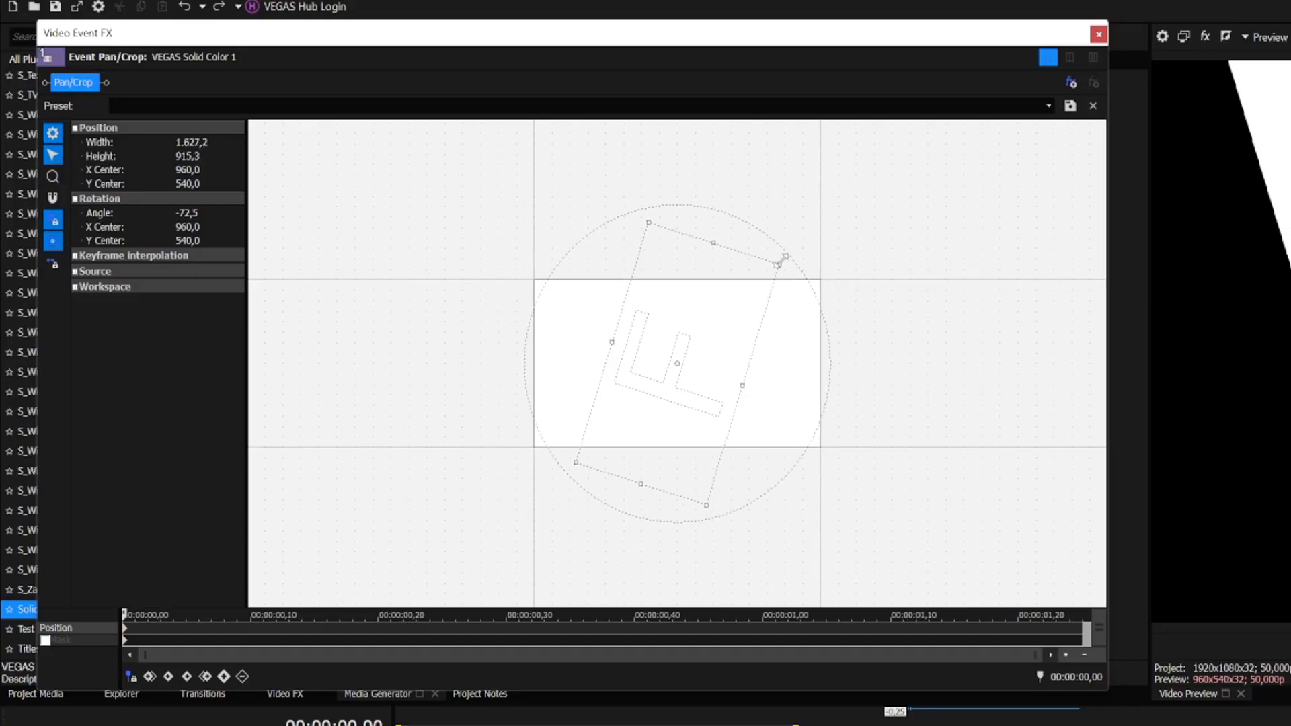
drag(780, 256, 742, 286)
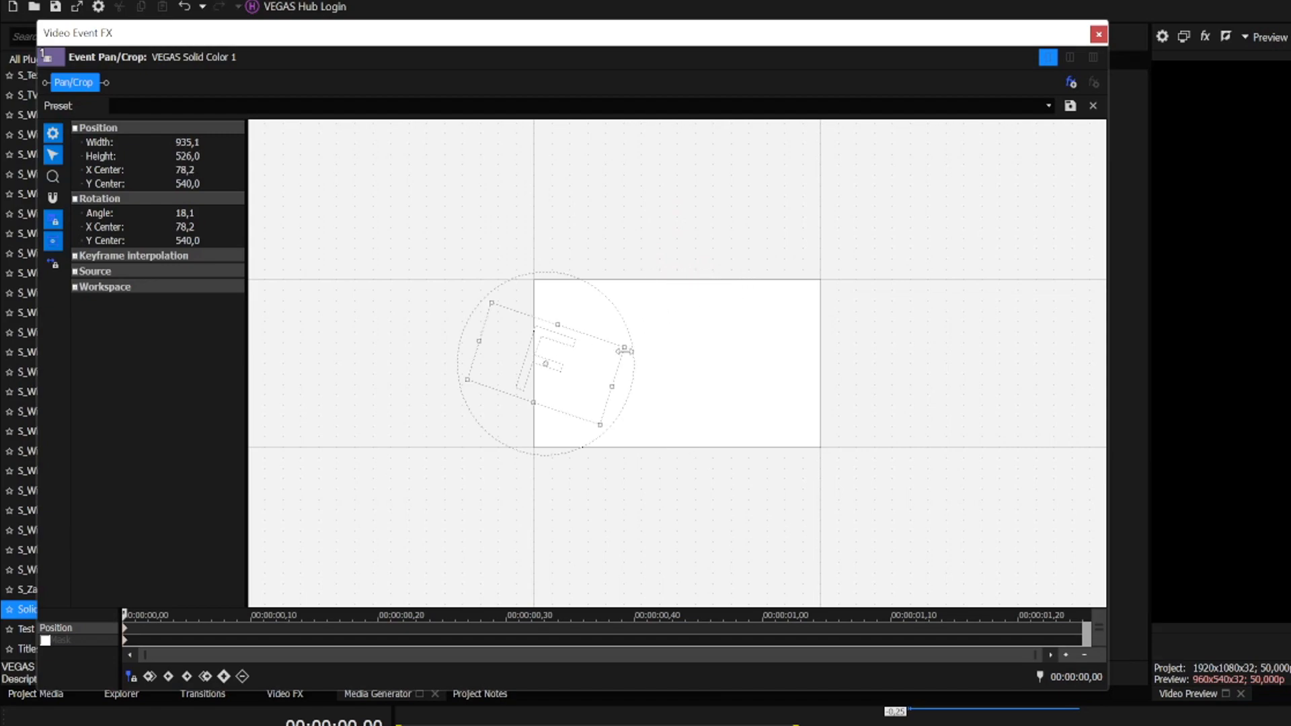
drag(619, 346, 648, 342)
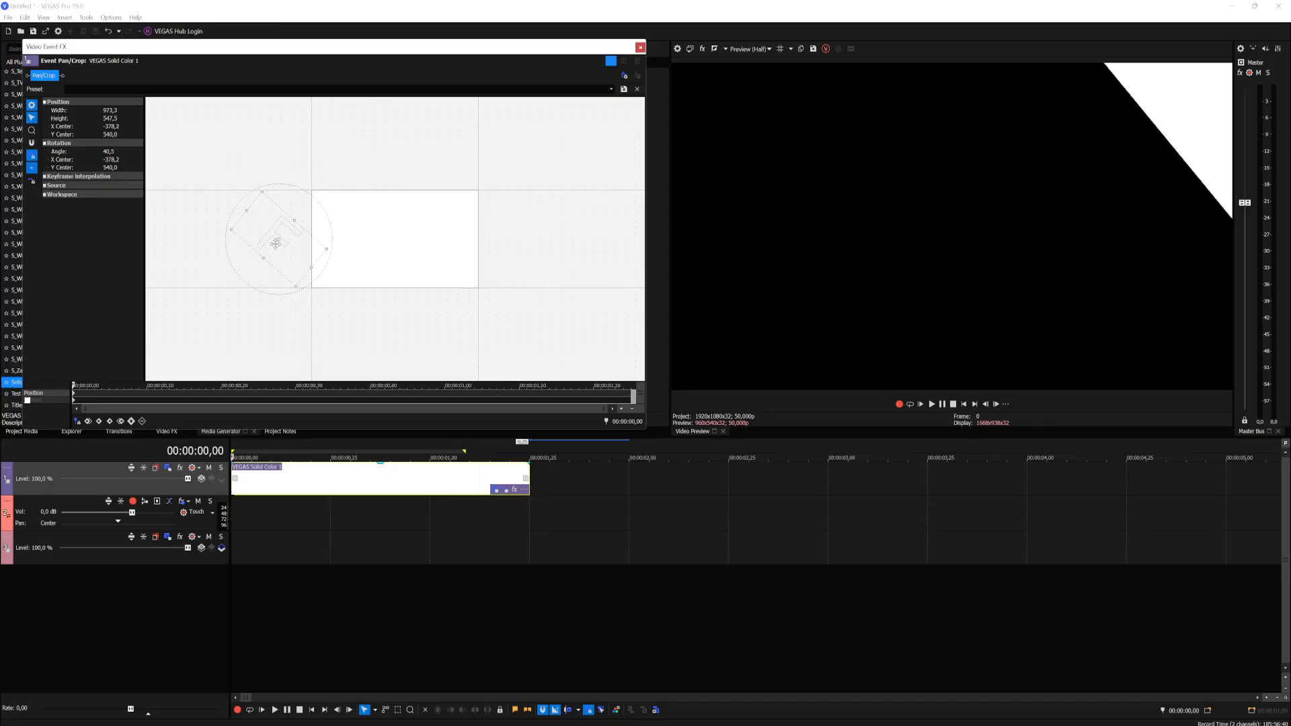
drag(246, 243, 260, 273)
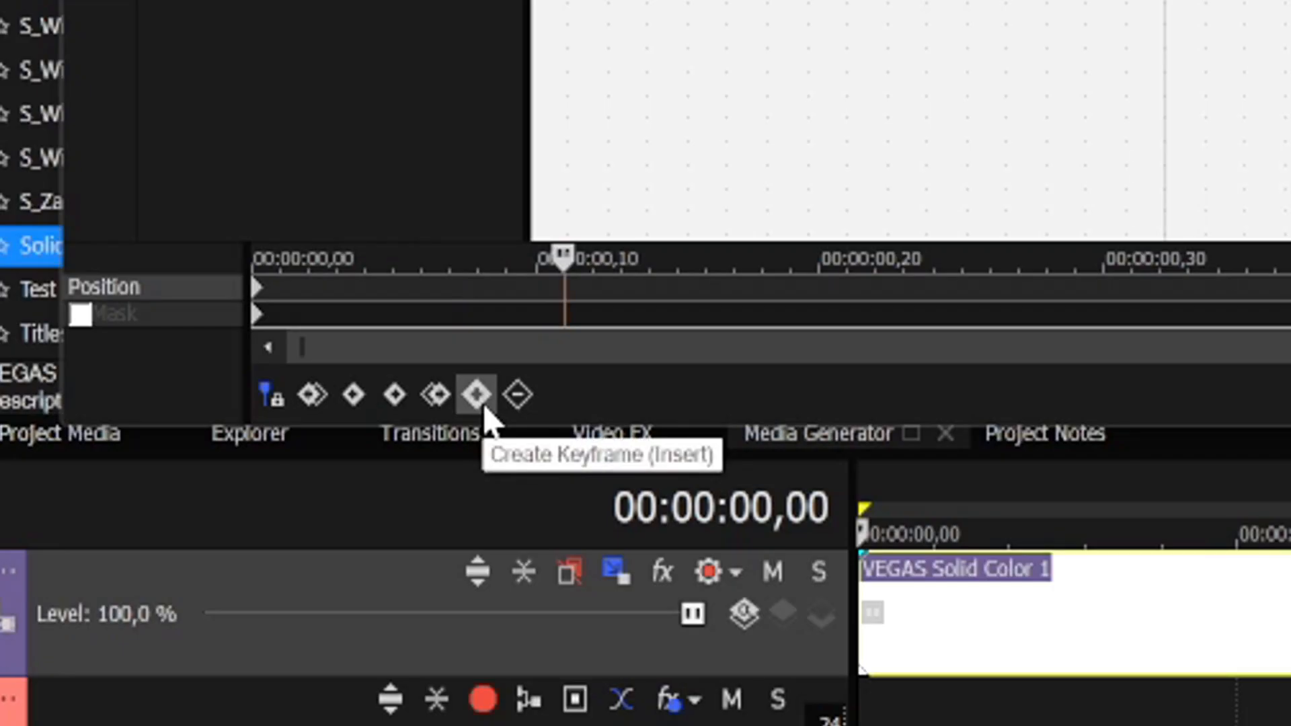
Create a position keyframe at 00:00:00,11, move the frame across to X center about 2,511, and preview the motion.
click(483, 407)
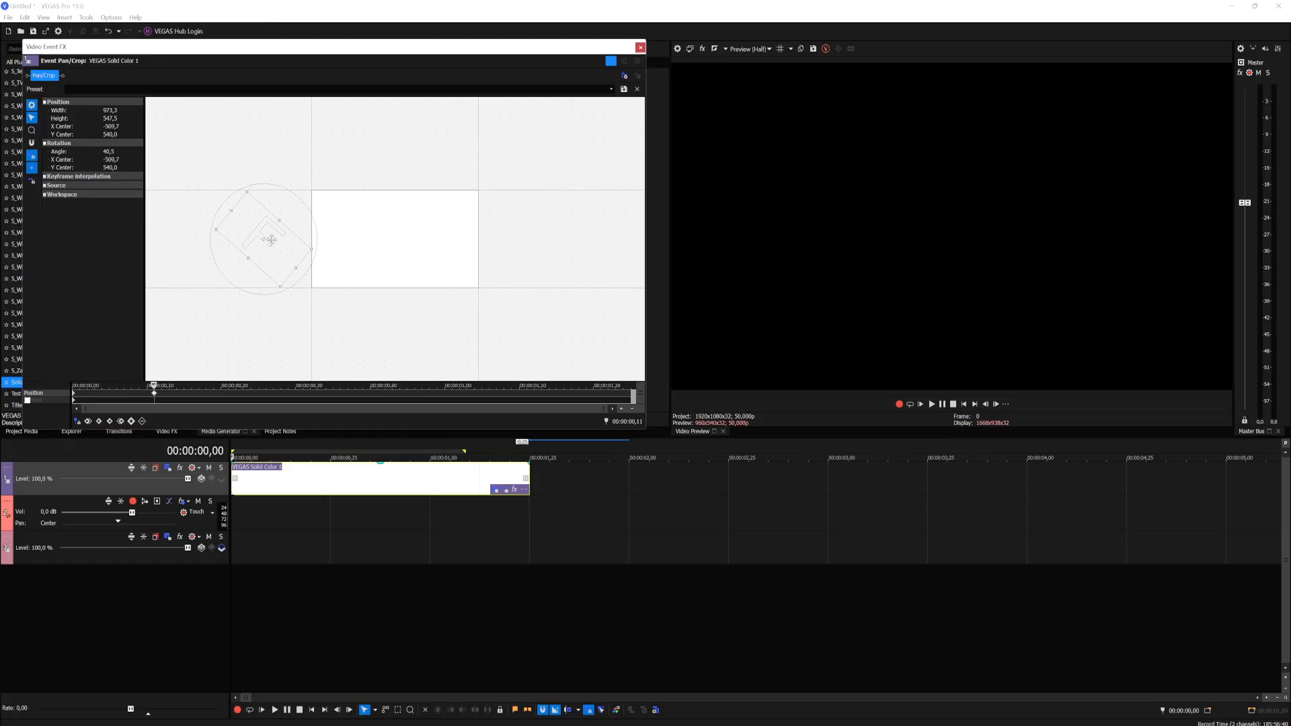
drag(268, 240, 523, 254)
click(960, 406)
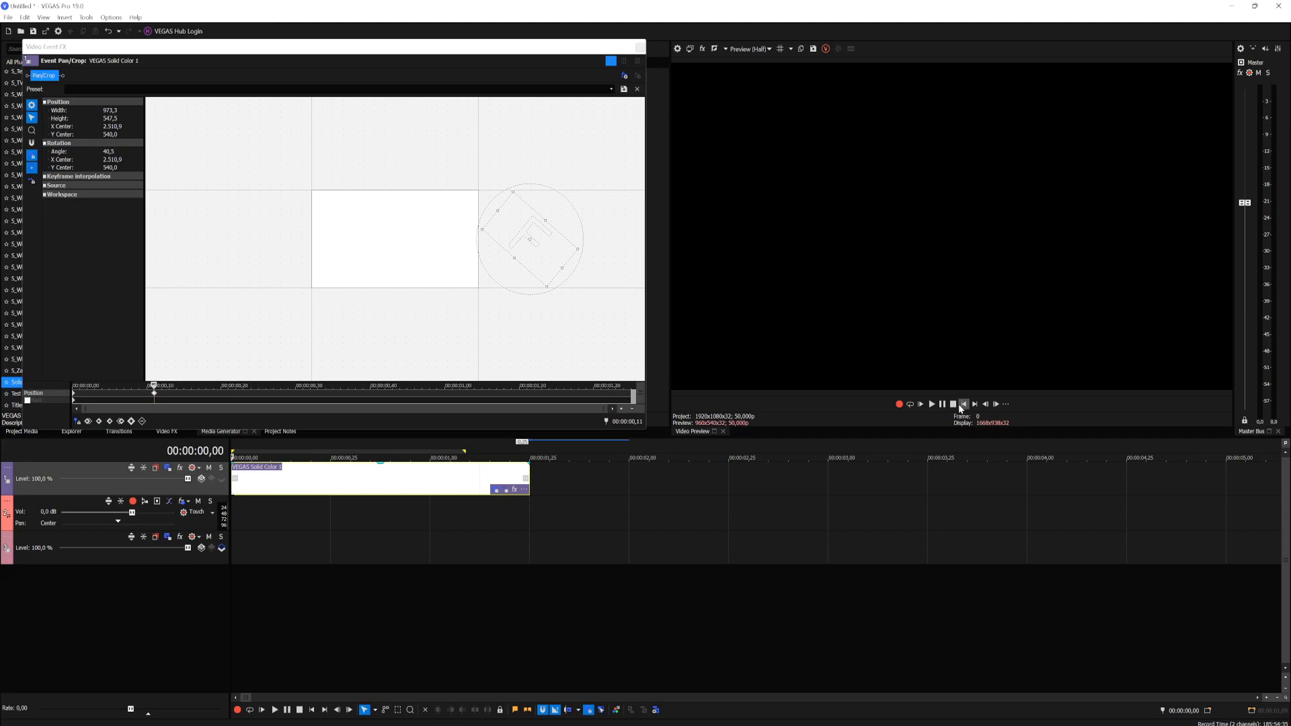
key(space)
key(space)
Move the second position keyframe to the end of the event with Smooth interpolation and preview the slower transition.
drag(155, 394, 250, 399)
drag(564, 402, 684, 403)
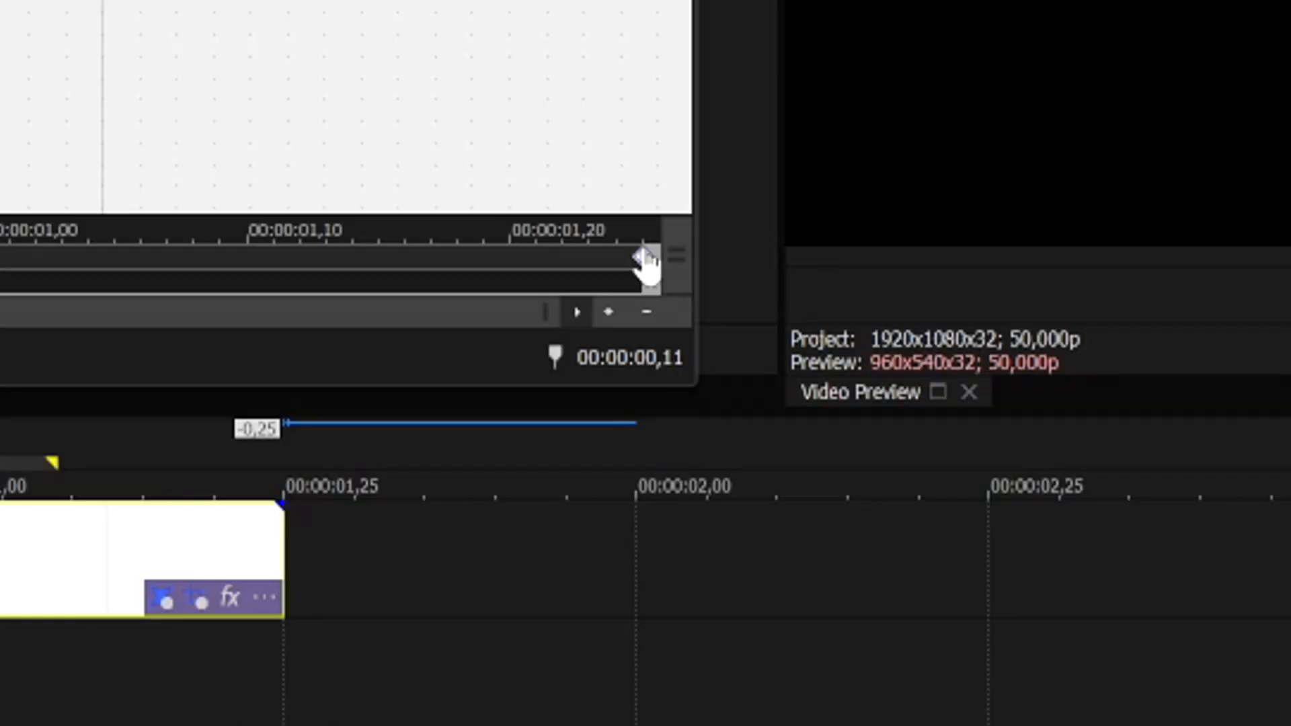
right_click(632, 392)
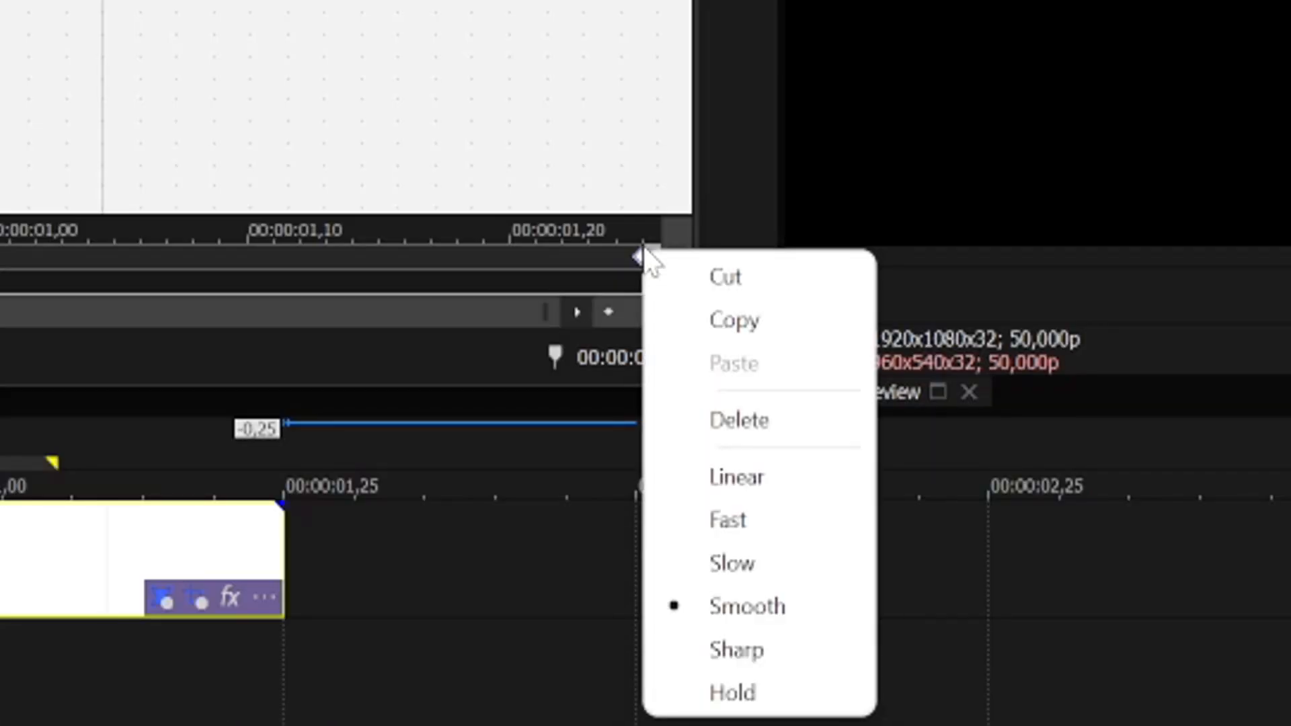
click(814, 609)
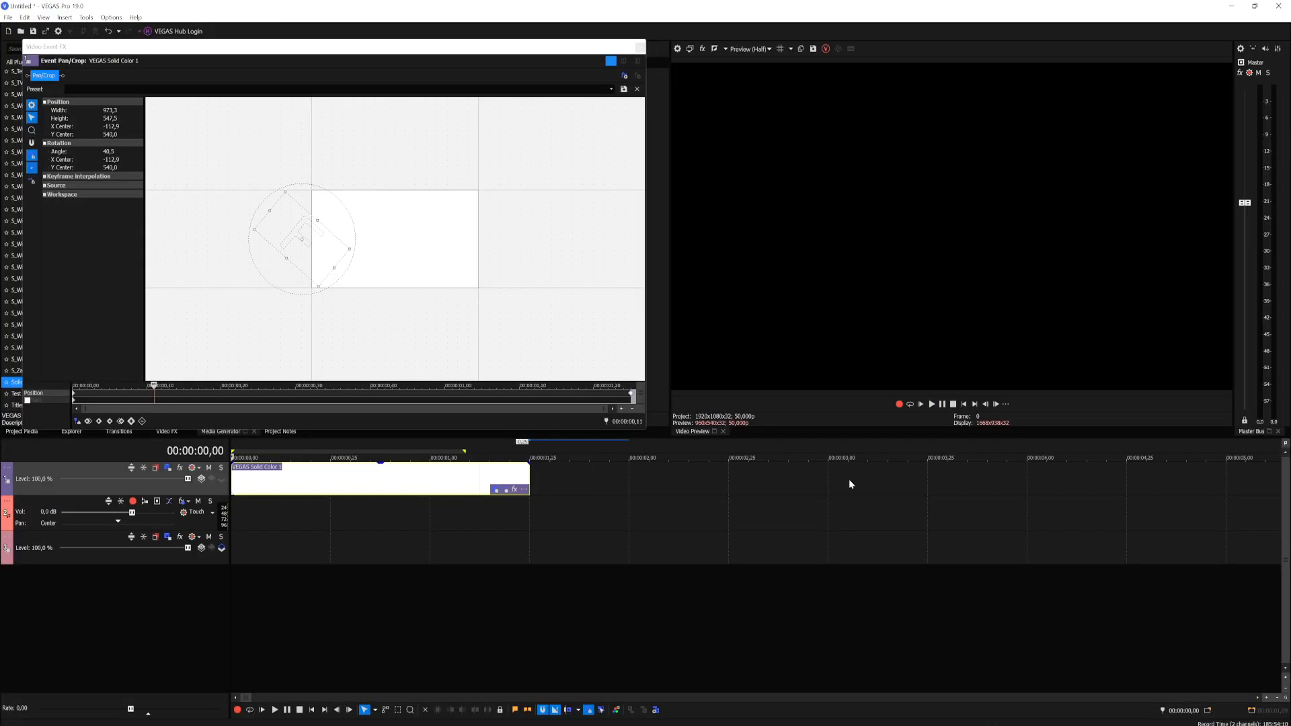
key(space)
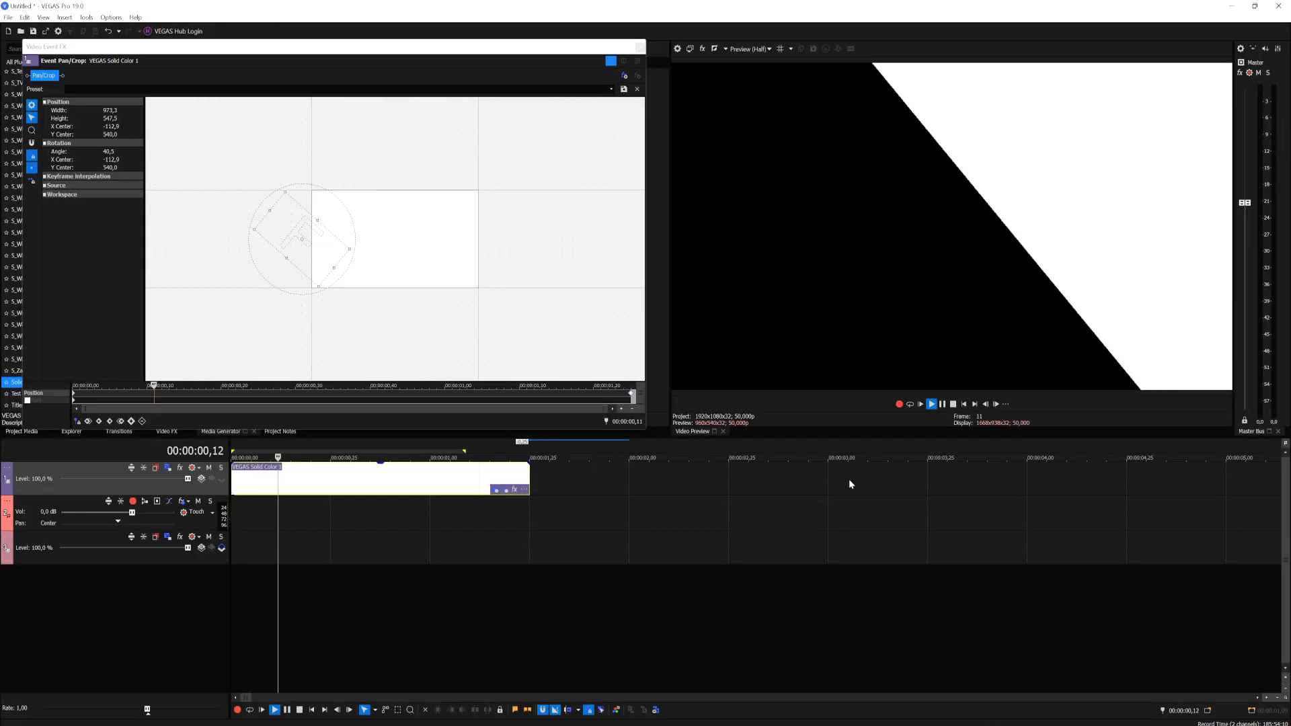
key(space)
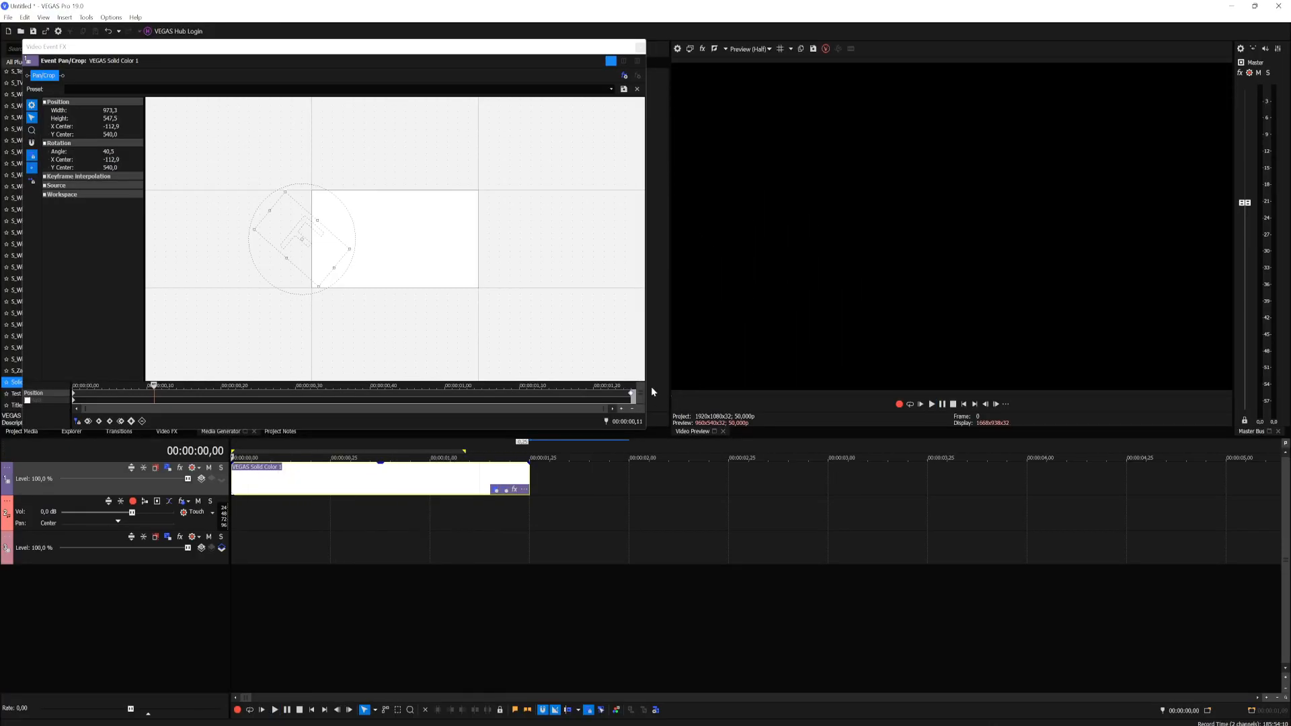
Move the end keyframe earlier to about 00:00:01,15 and close the white solid's Pan/Crop settings.
click(633, 395)
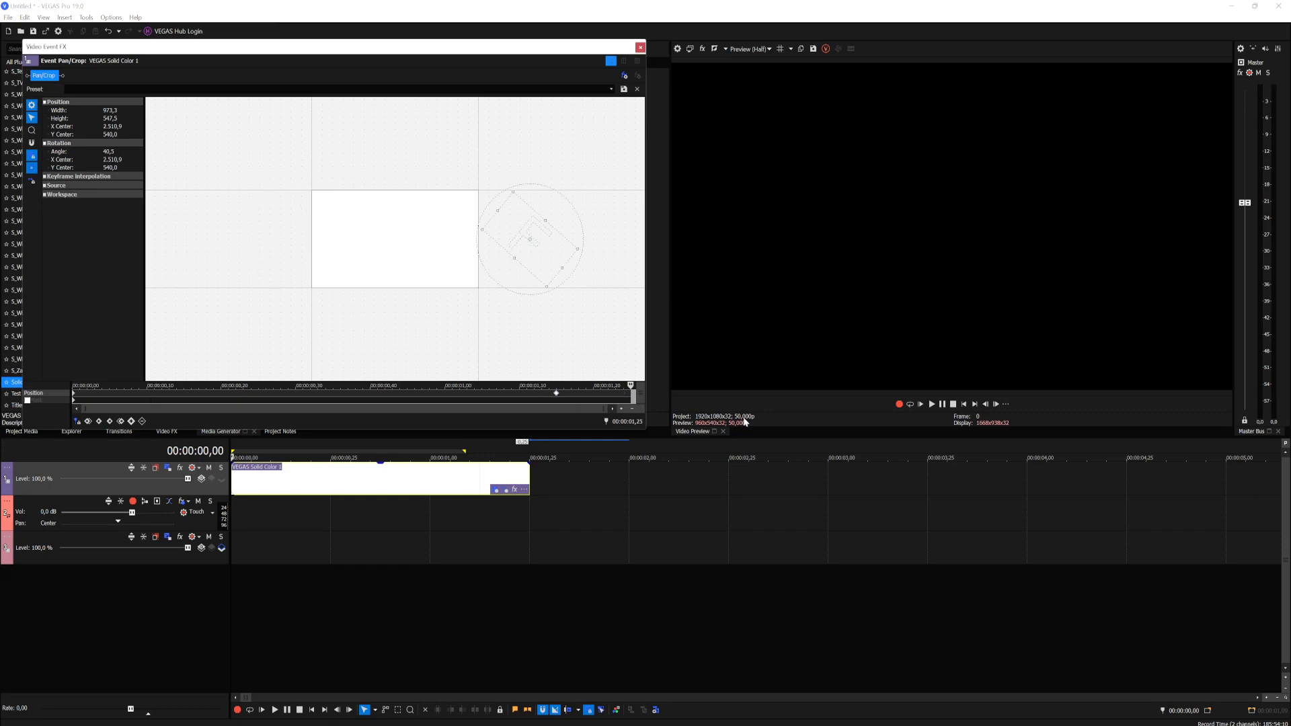
click(963, 405)
click(640, 48)
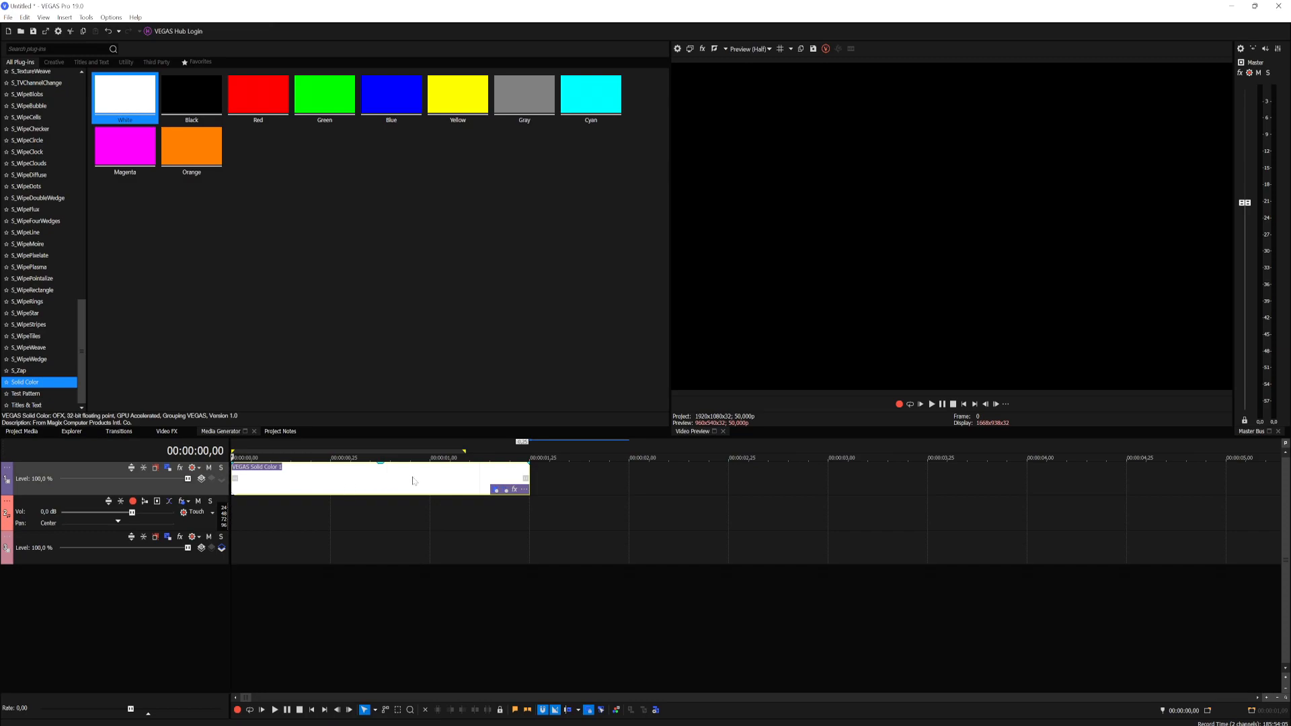
Copy the white solid event onto the video track below as separate generated media.
drag(414, 481, 394, 558)
key(Return)
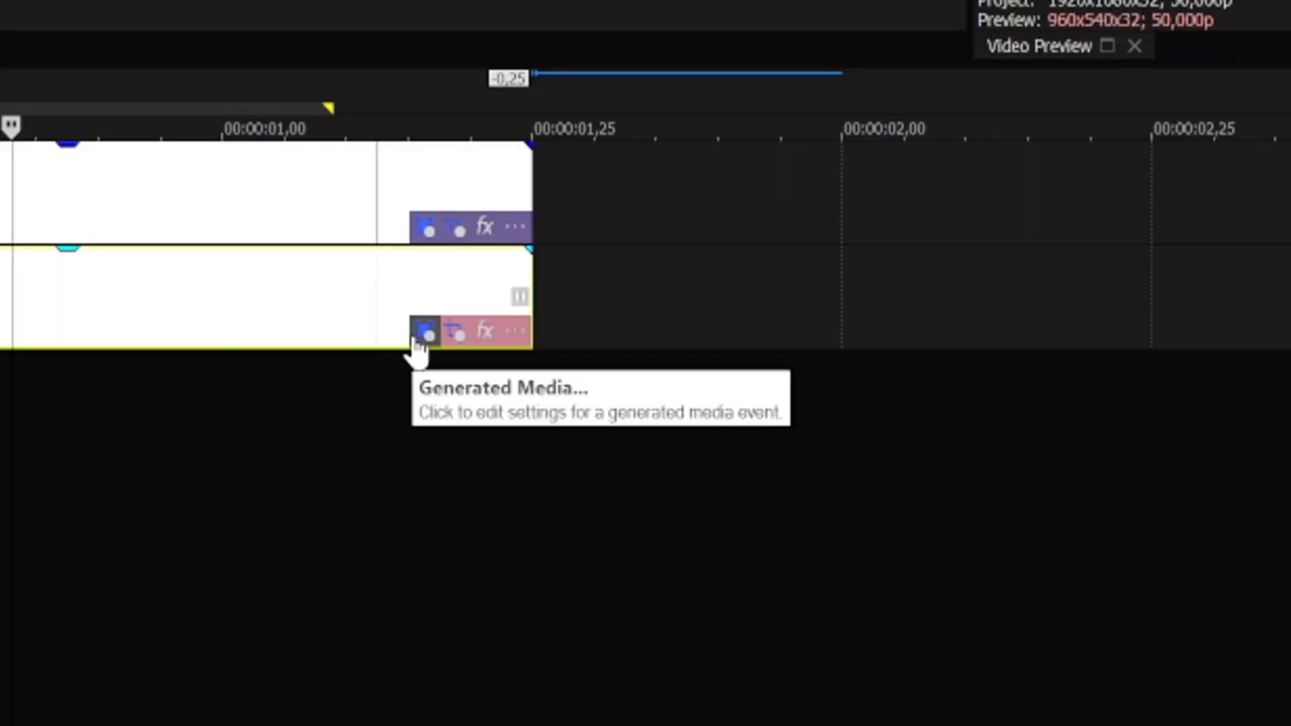
Set the copied solid's colour to bright blue (0,0; 0,61; 1,0) in its generated media settings.
click(414, 338)
click(466, 120)
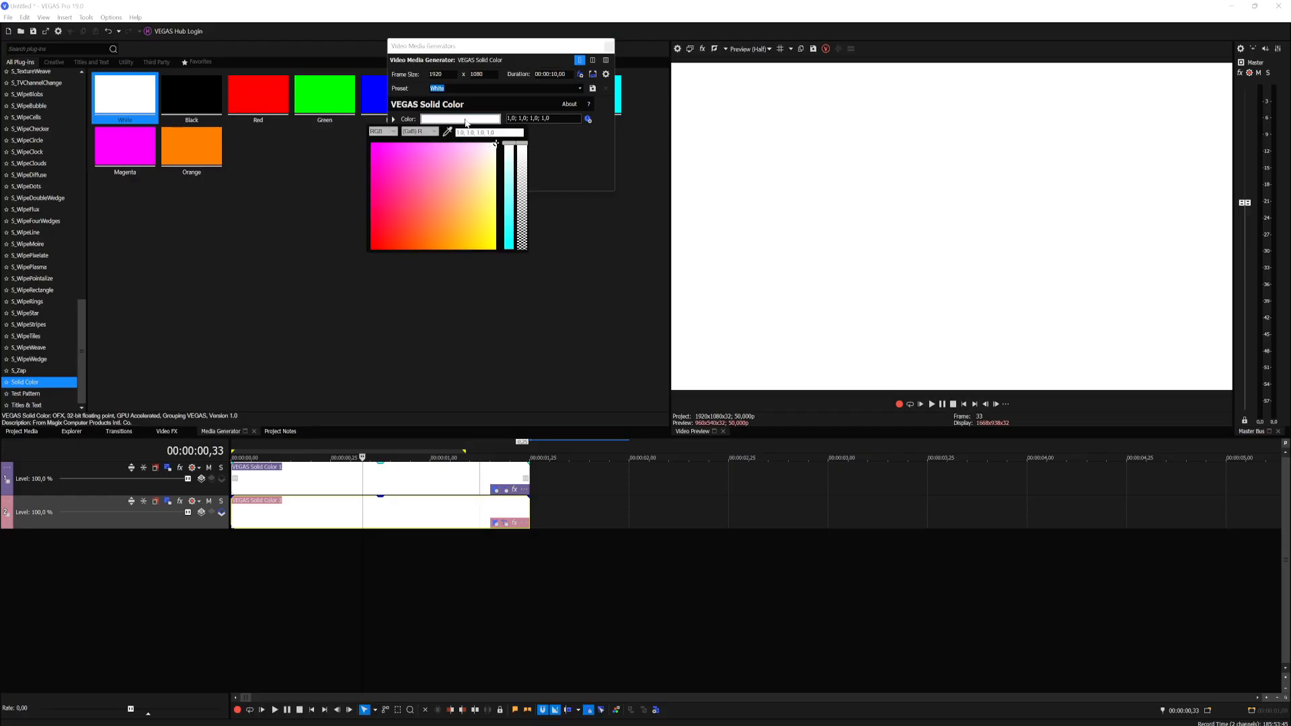
click(461, 172)
click(509, 248)
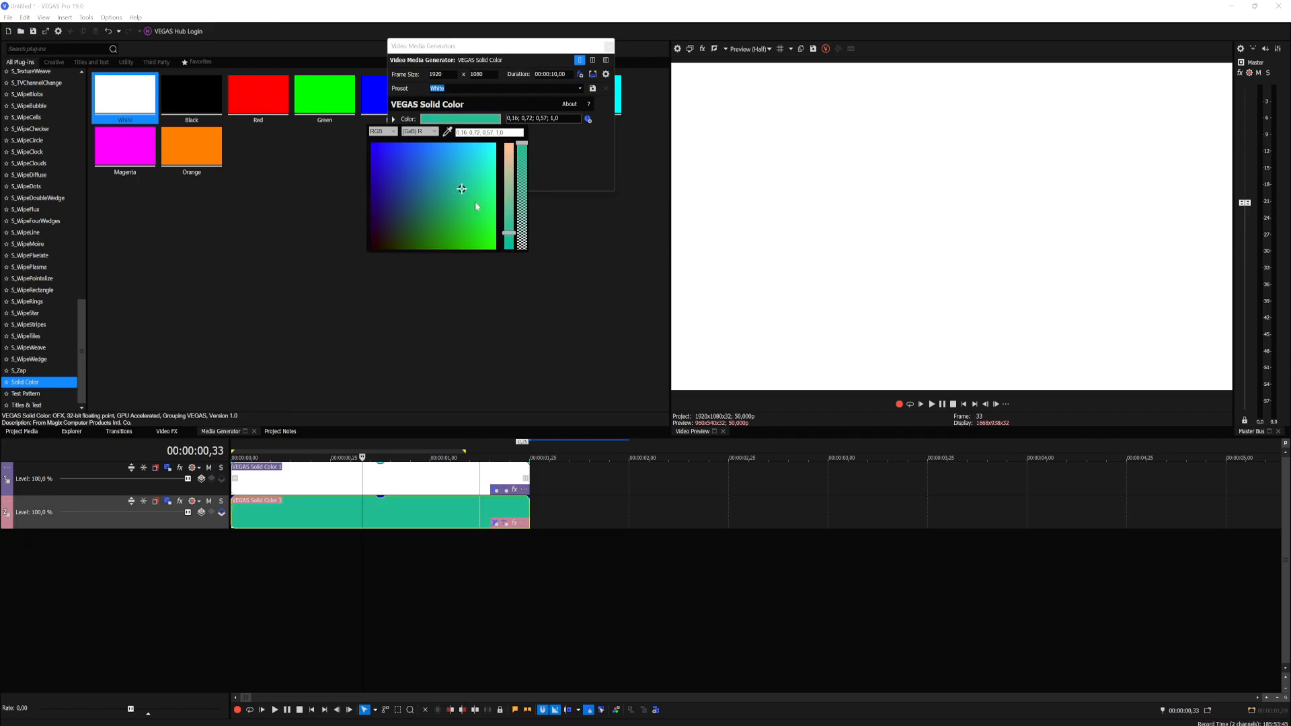
drag(473, 200, 443, 141)
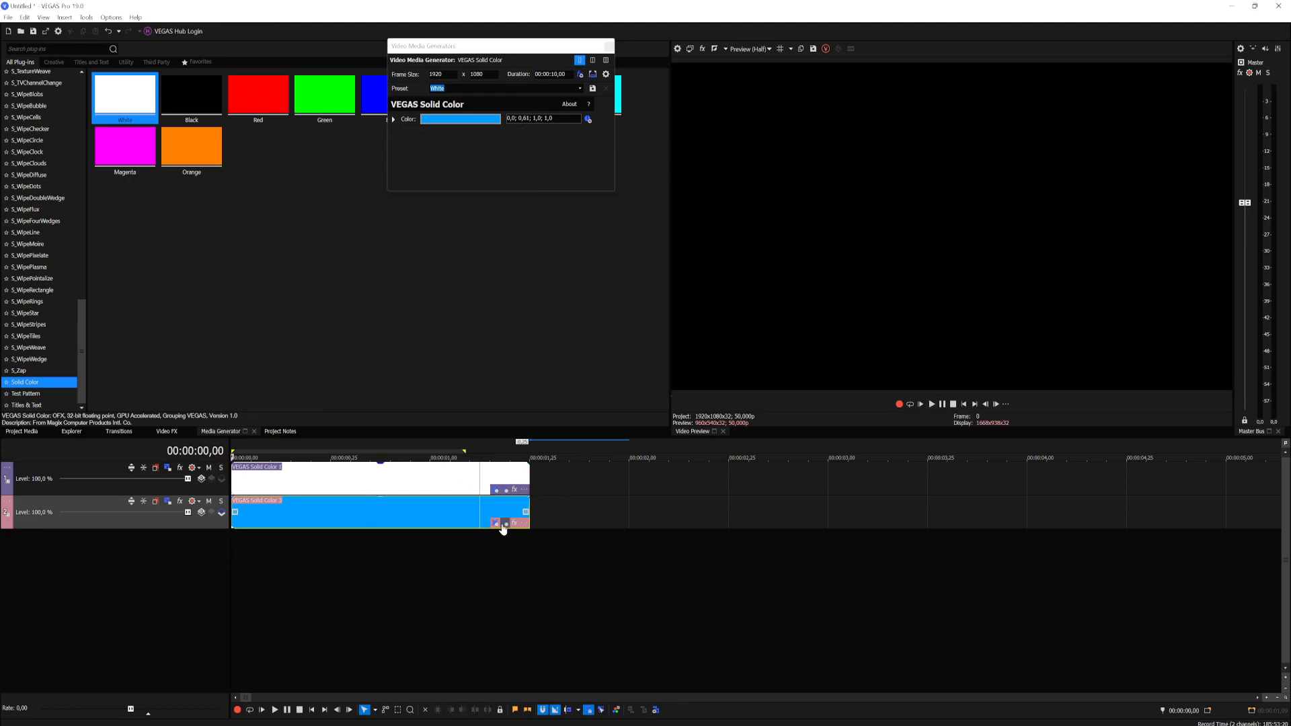
Open the blue solid's Pan/Crop settings with cursor sync enabled and shift its position at 00:00:00,01 to an X centre of about -476.
click(503, 527)
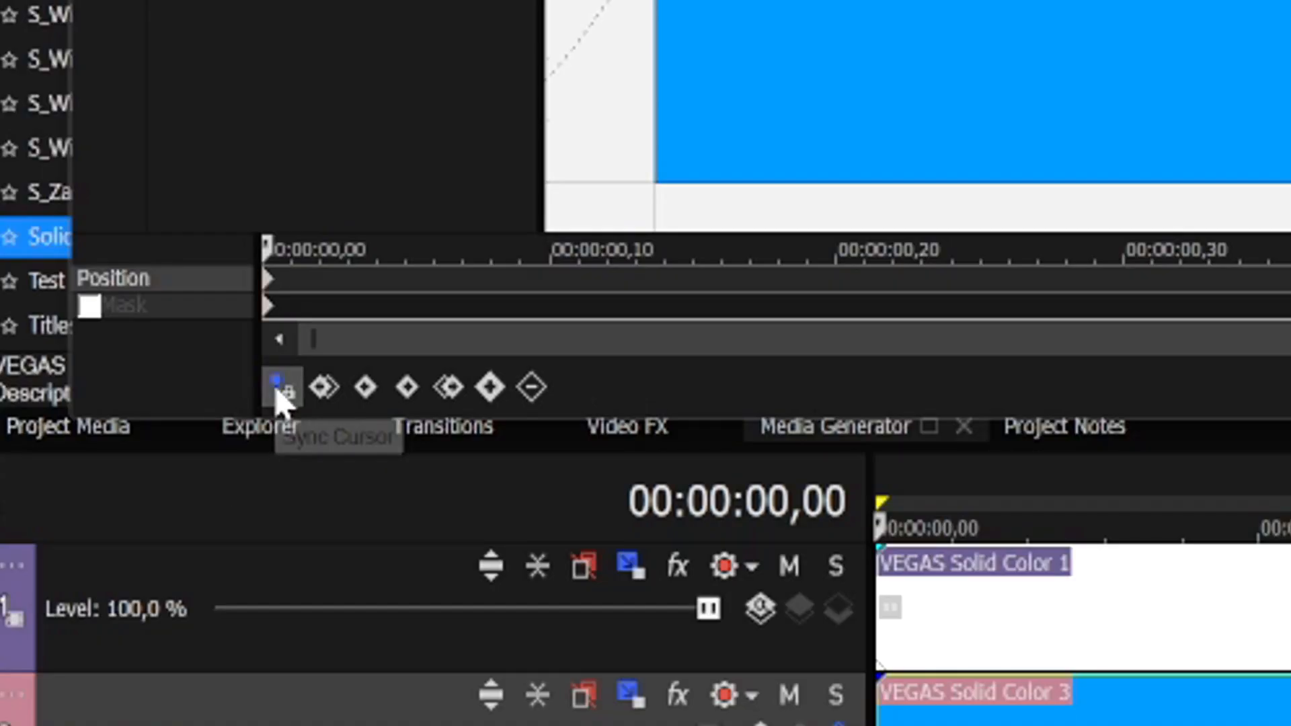
click(281, 390)
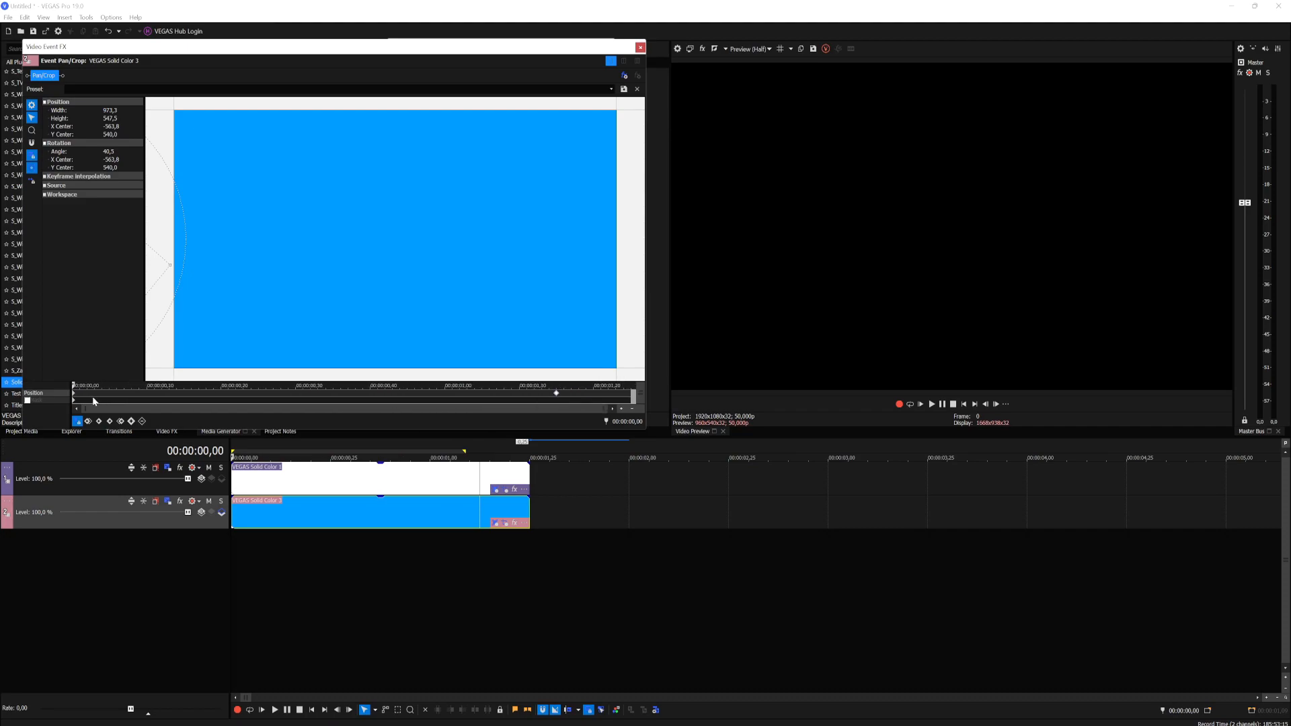
click(78, 385)
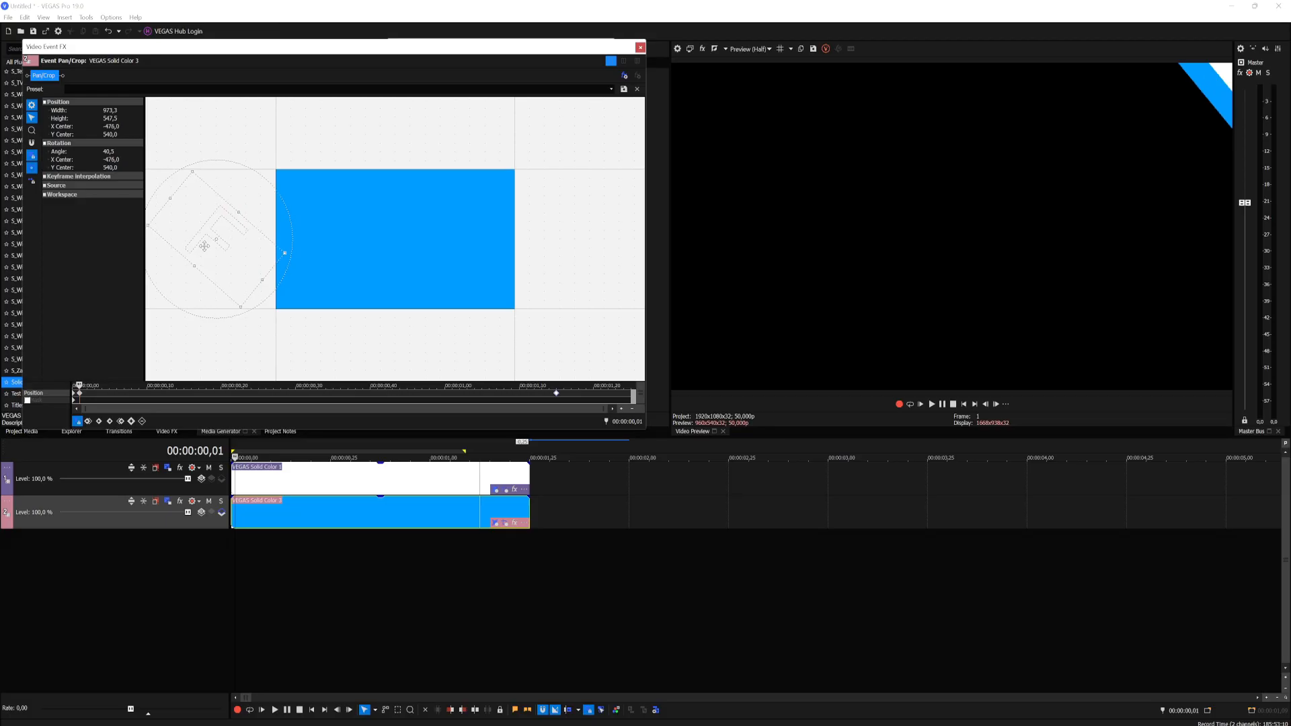
drag(204, 246, 204, 245)
scroll(80, 399, up, 5)
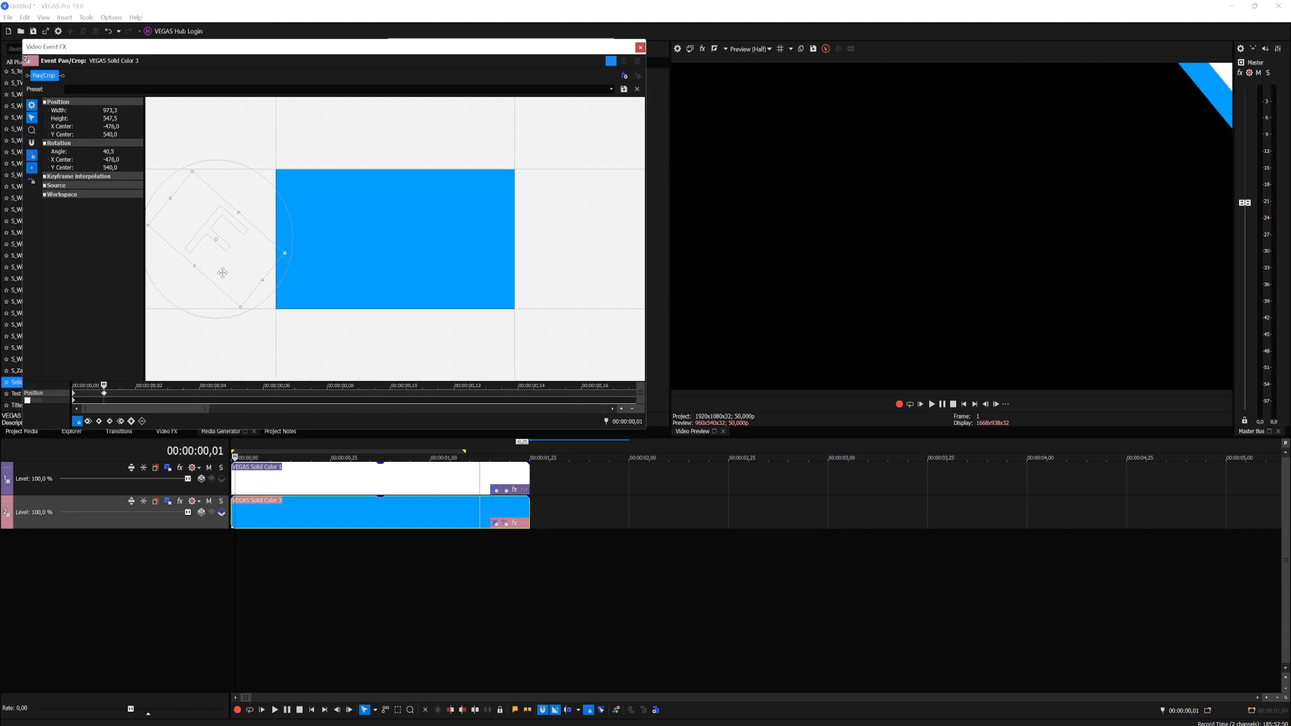
Step through the frames from 00:00:00,01 onward to examine the width of the blue stripe leading the white solid.
key(Right)
drag(222, 273, 233, 265)
key(Right)
key(Right)
key(Right)
key(Right)
key(Right)
key(Right)
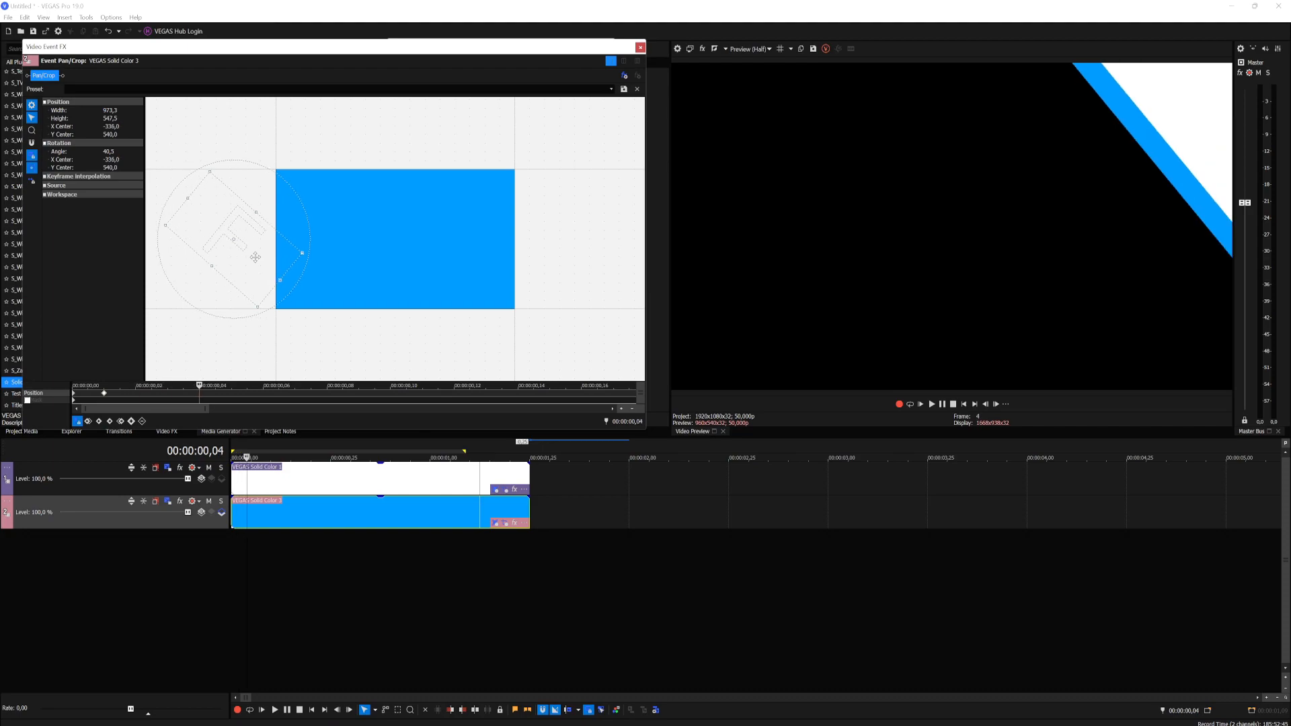
key(Right)
key(Right)
key(Right)
key(Right)
key(Right)
key(Right)
key(Right)
key(Right)
key(Right)
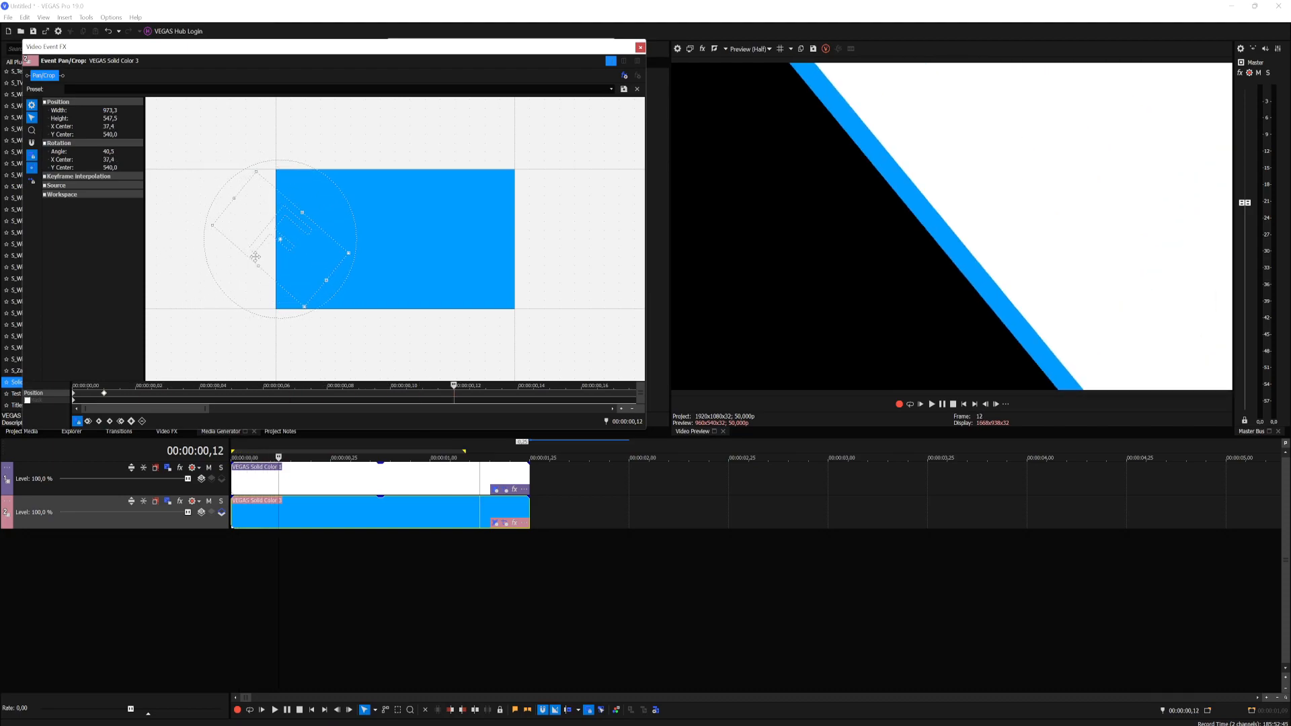
key(Right)
key(Right)
key(Right)
key(Right)
key(Right)
key(Right)
key(Right)
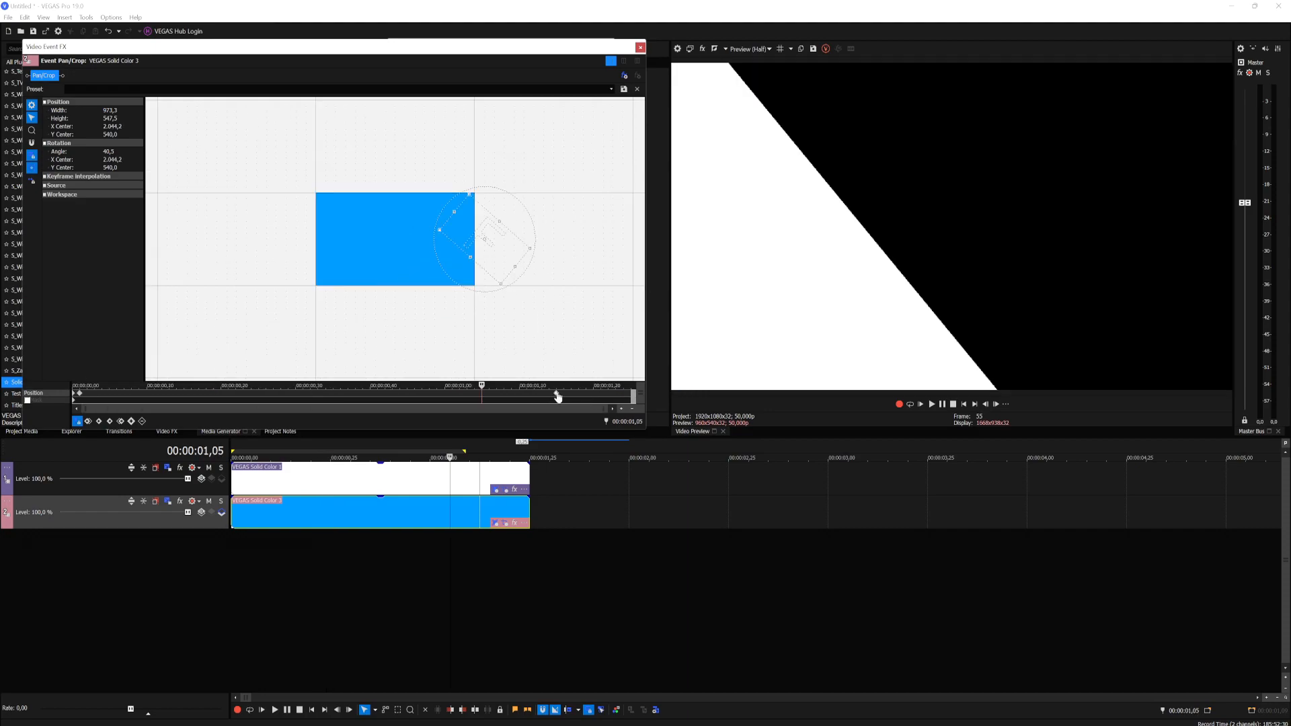
Shift the blue solid's position to X centre about 1.384,6 at 00:00:00,42 and about 1.417,2 at 00:00:00,43.
key(Left)
key(Left)
key(Left)
key(Left)
key(Left)
key(Left)
key(Left)
key(Left)
key(Left)
key(Left)
key(Left)
key(Left)
key(Left)
key(Left)
key(Left)
key(Left)
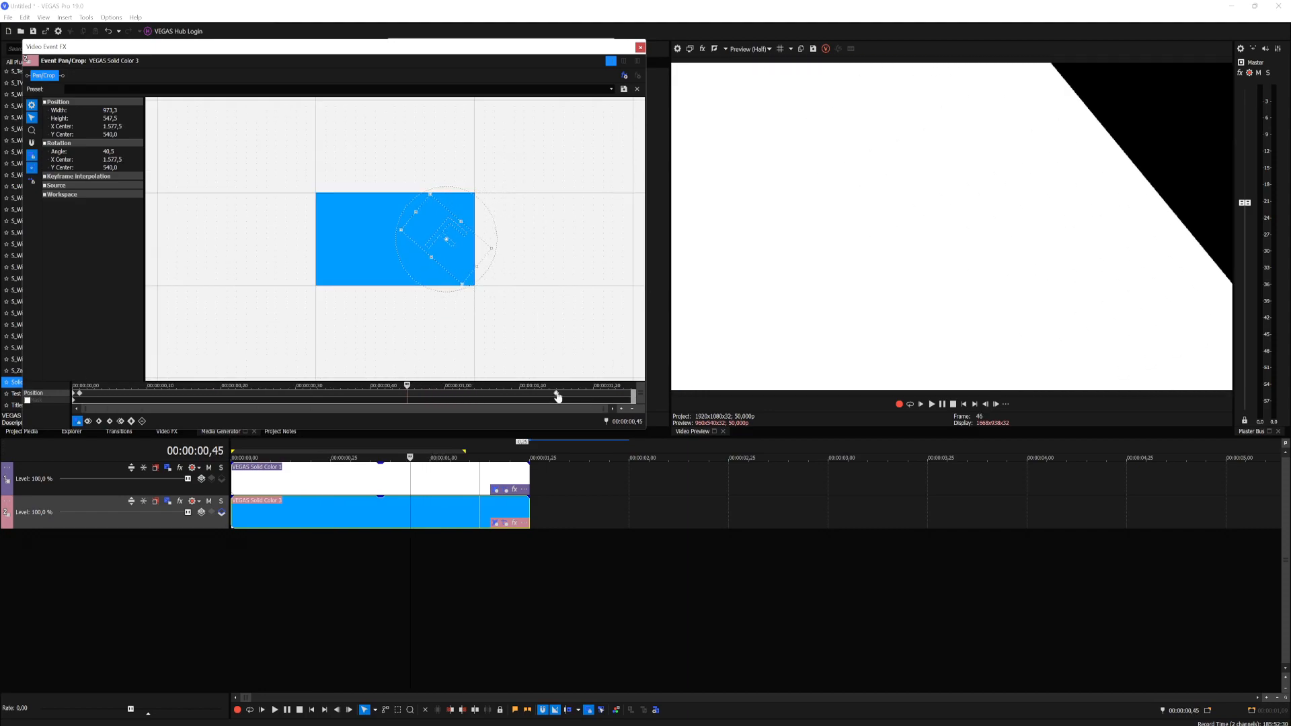
key(Right)
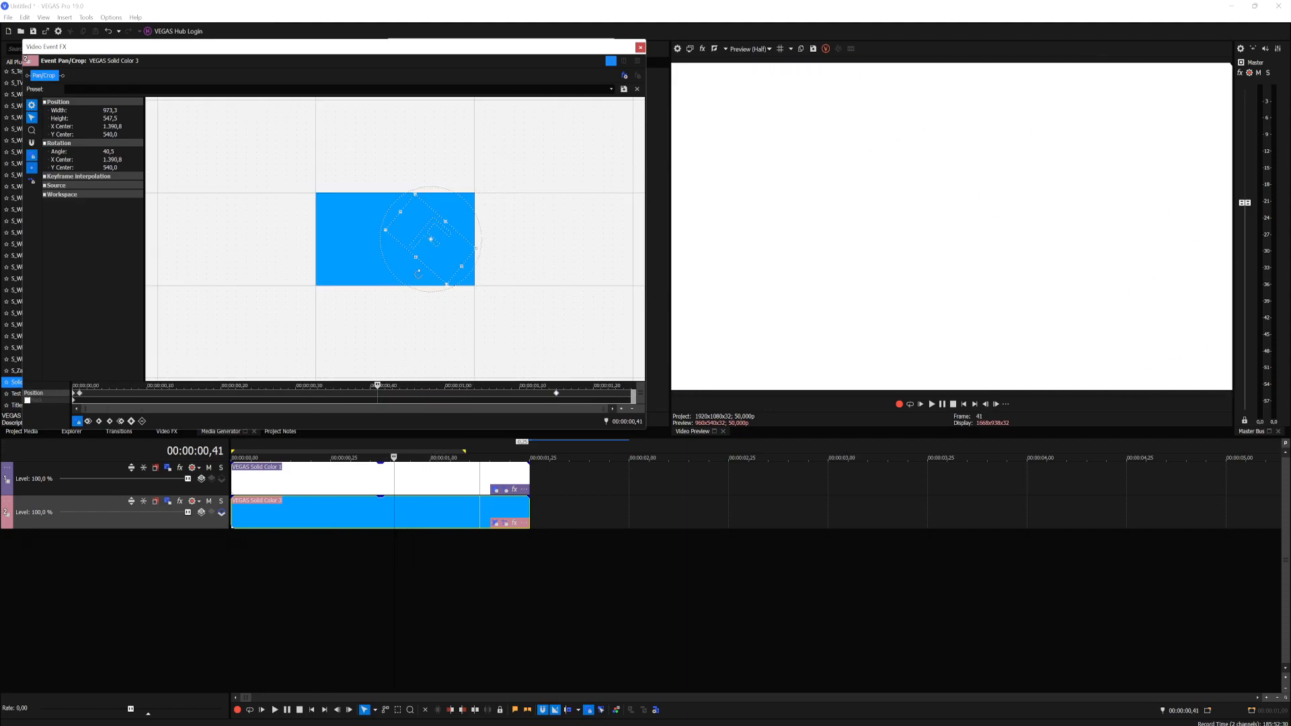
key(Right)
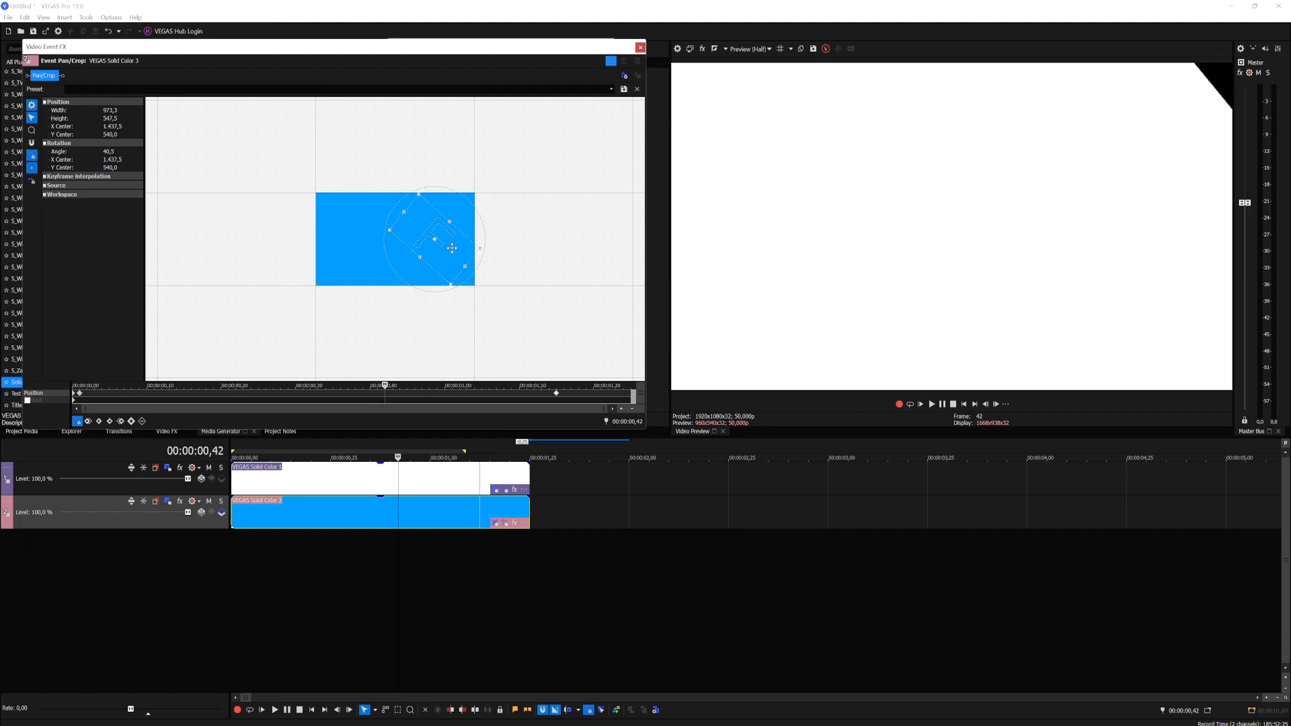
drag(452, 249, 447, 249)
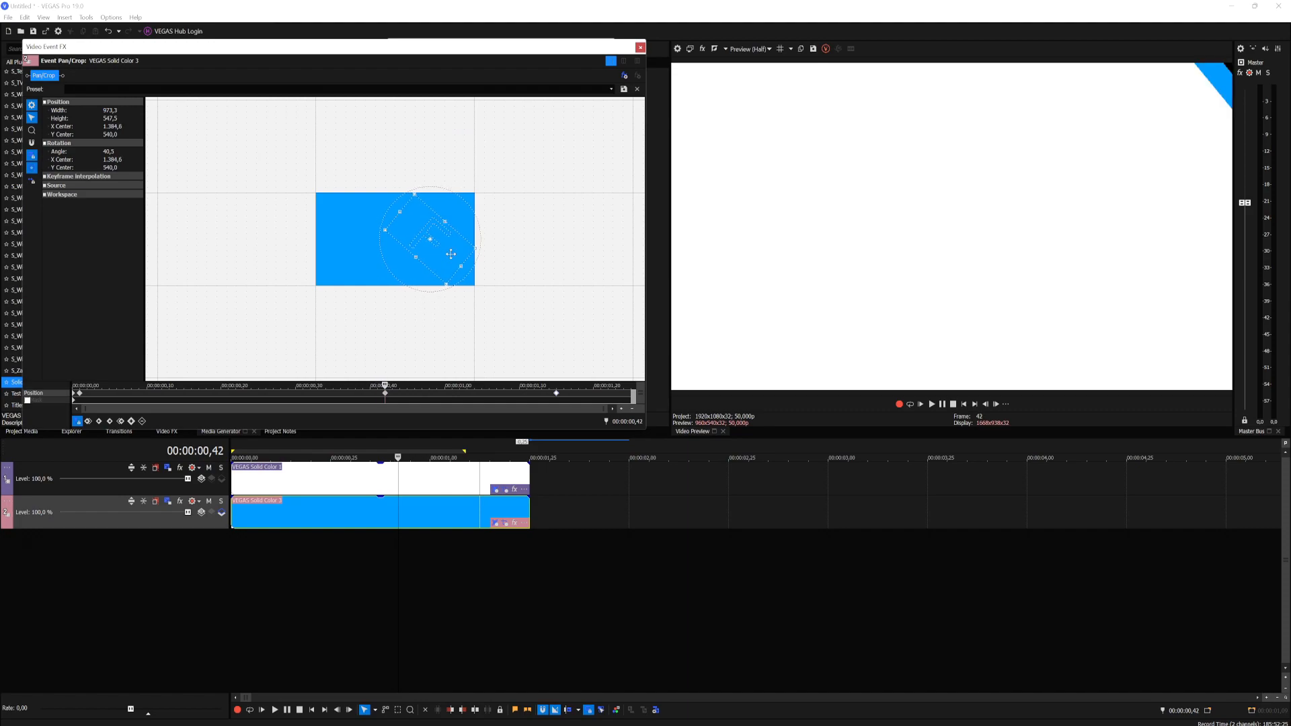
key(Right)
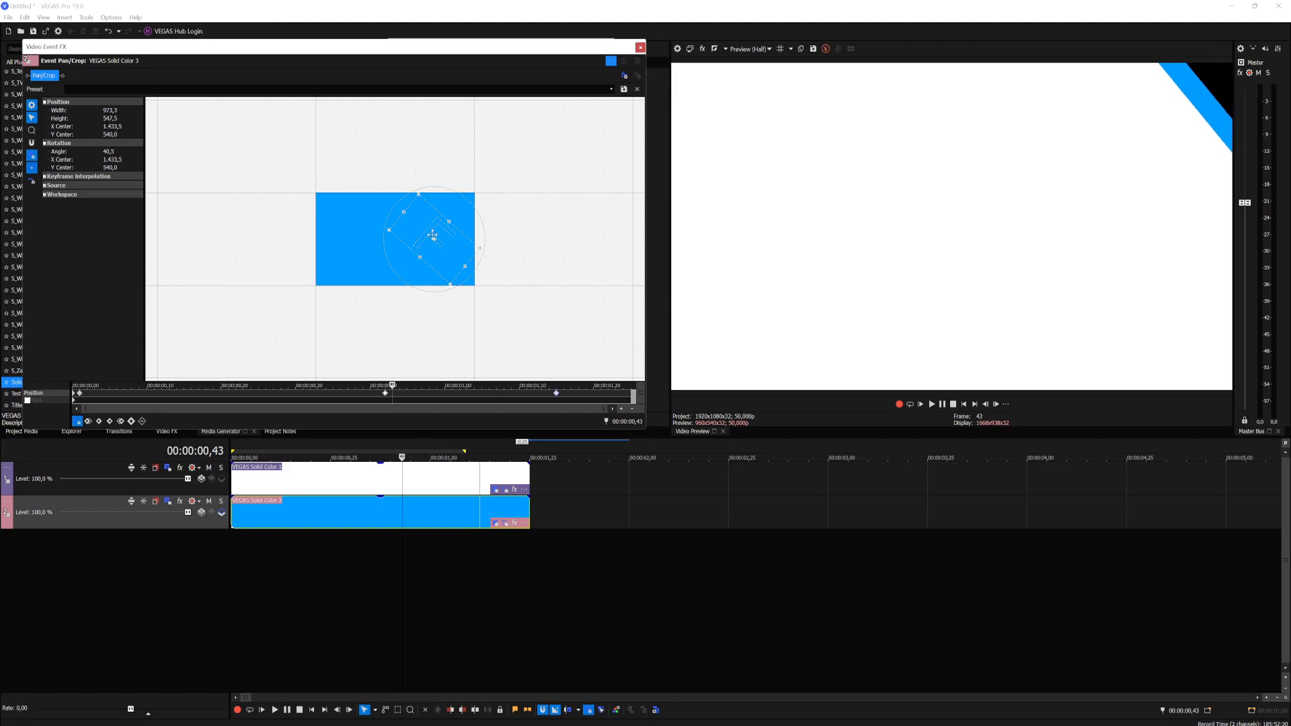
drag(432, 234, 431, 233)
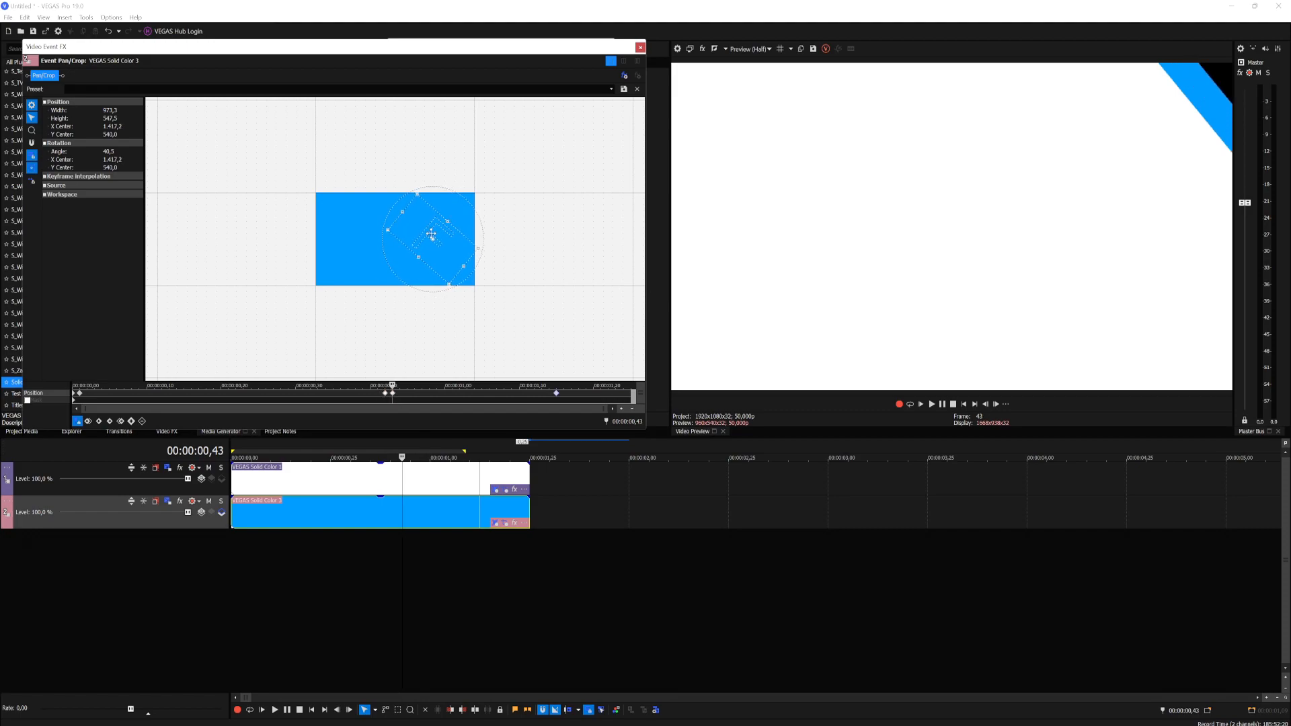
Step forward from 00:00:00,43 to about 00:00:01,06 to check where the blue stripe becomes too narrow.
key(Right)
key(Right)
key(Right)
key(Right)
key(Right)
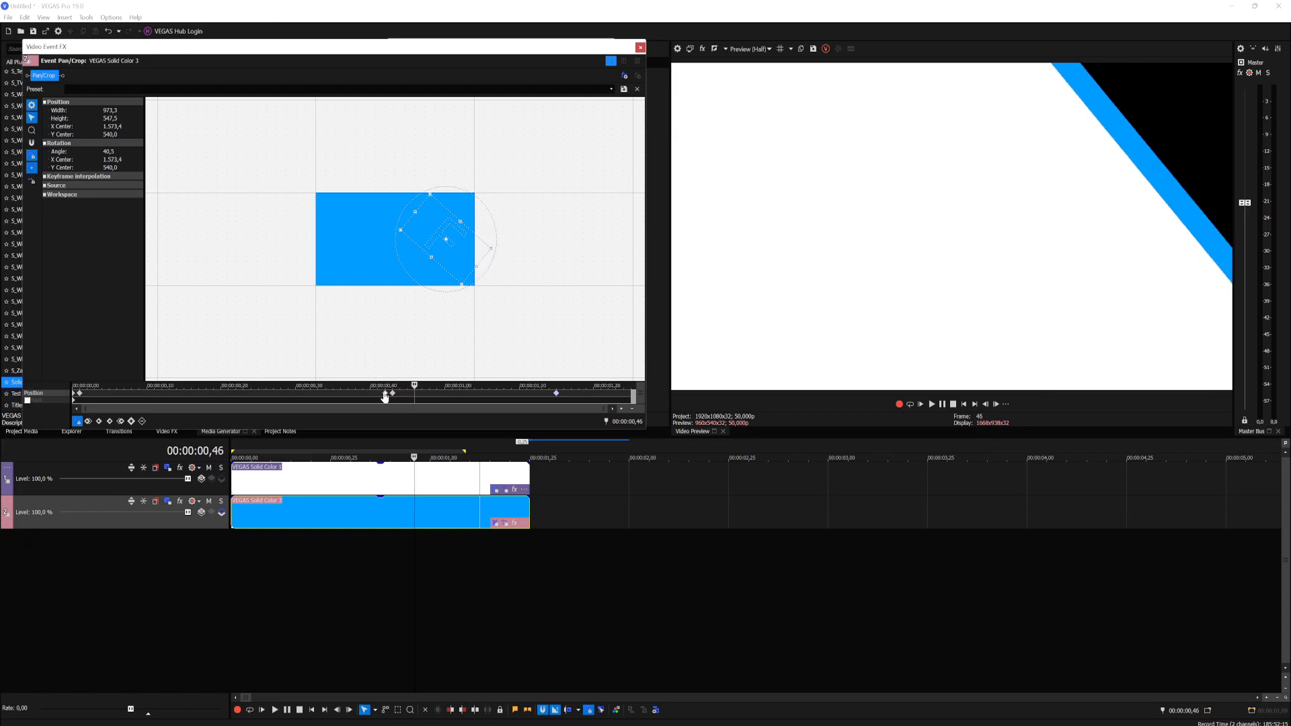
key(Right)
key(Right)
key(Right)
key(Right)
key(Right)
key(Right)
key(Right)
key(Right)
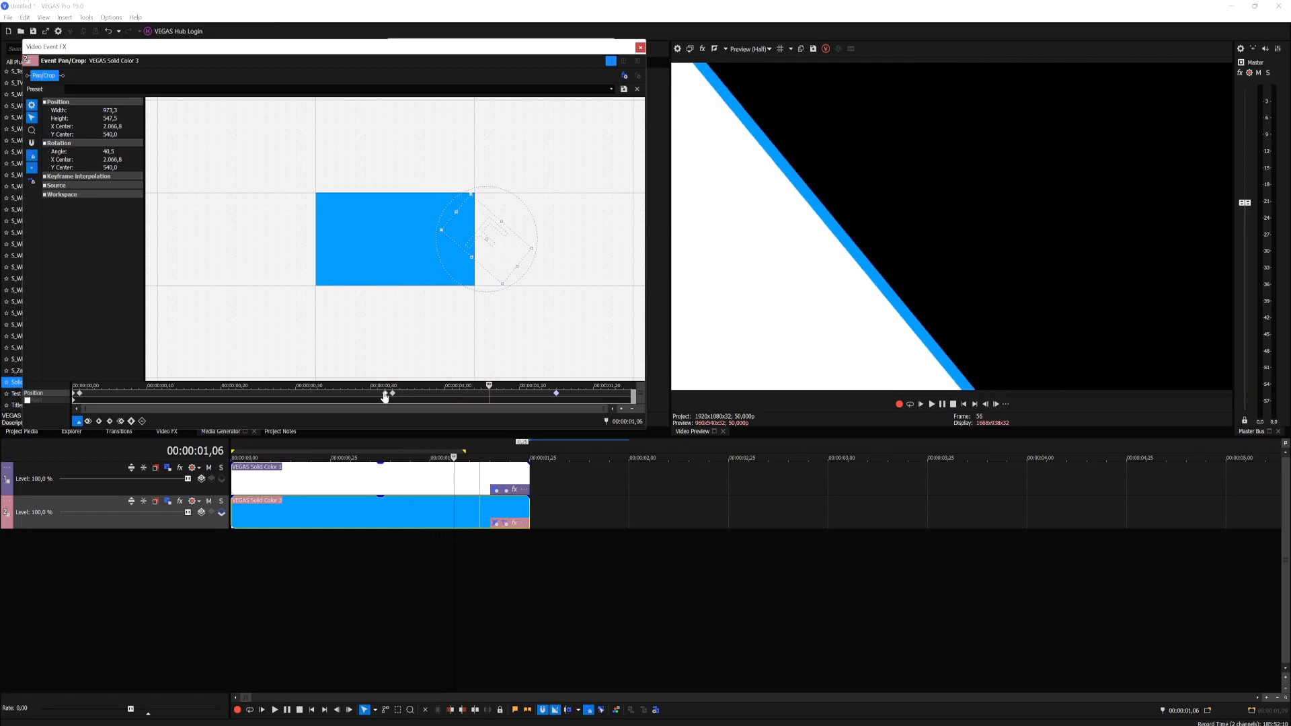
Widen the blue stripe with position keyframes at 00:00:00,45, 00:00:00,47, 00:00:00,48 and 00:00:00,49, the last at X centre about 1.699,9.
click(409, 394)
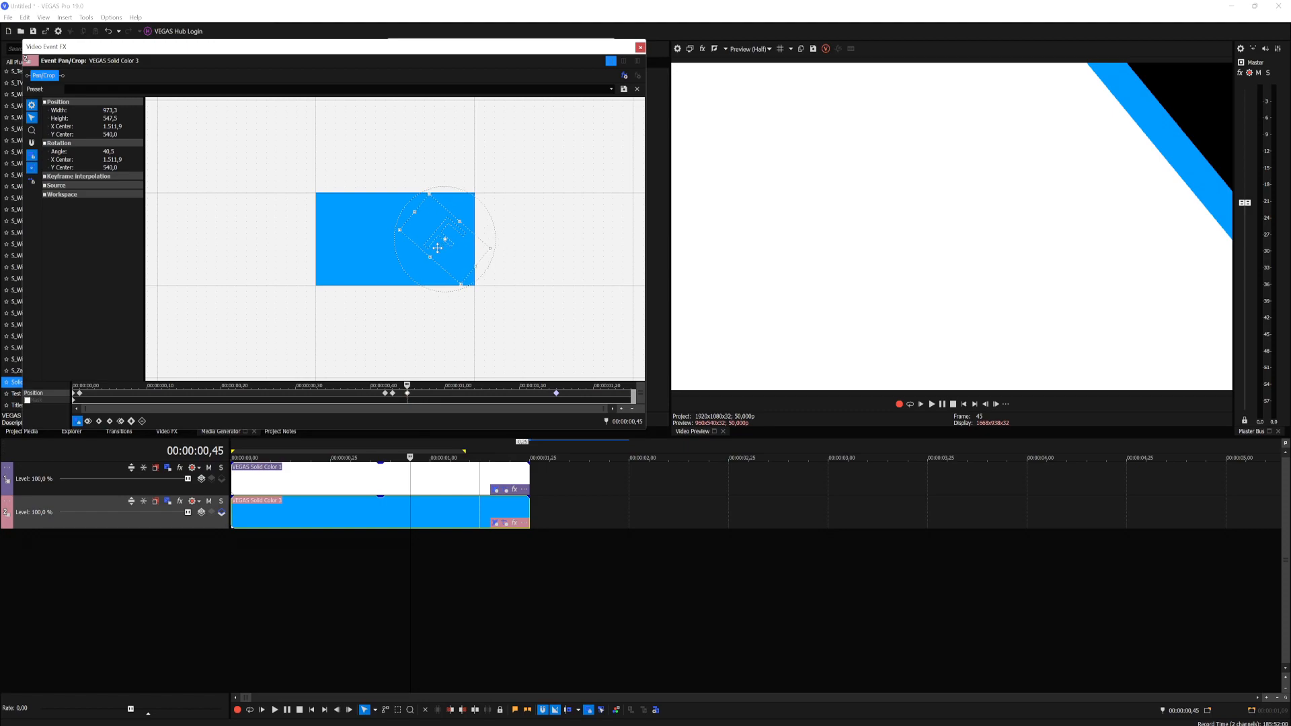
key(Right)
key(Right)
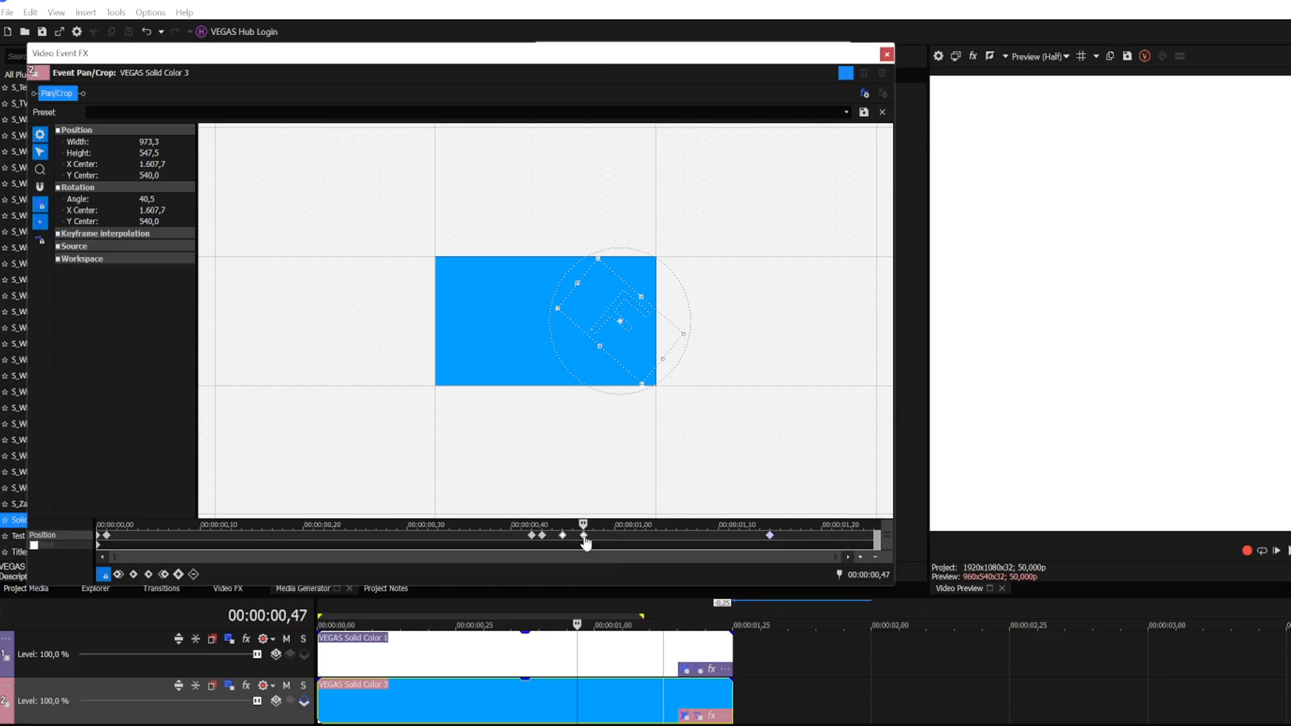
key(Right)
click(455, 249)
key(Right)
click(636, 329)
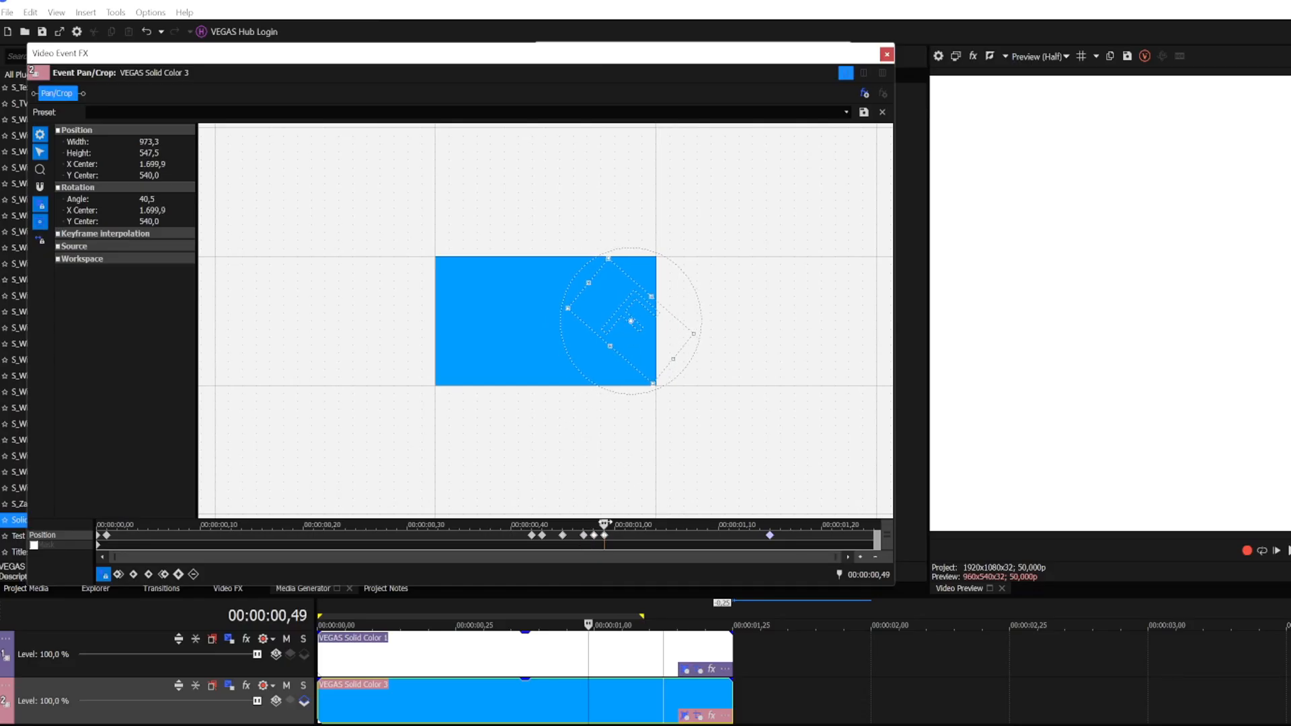
Shift the blue solid's Pan/Crop position slightly at 00:00:01,02 and 00:00:01,08 to widen the stripe there.
key(Right)
key(Right)
key(Right)
click(643, 328)
key(Right)
key(Right)
key(Right)
key(Right)
key(Right)
key(Right)
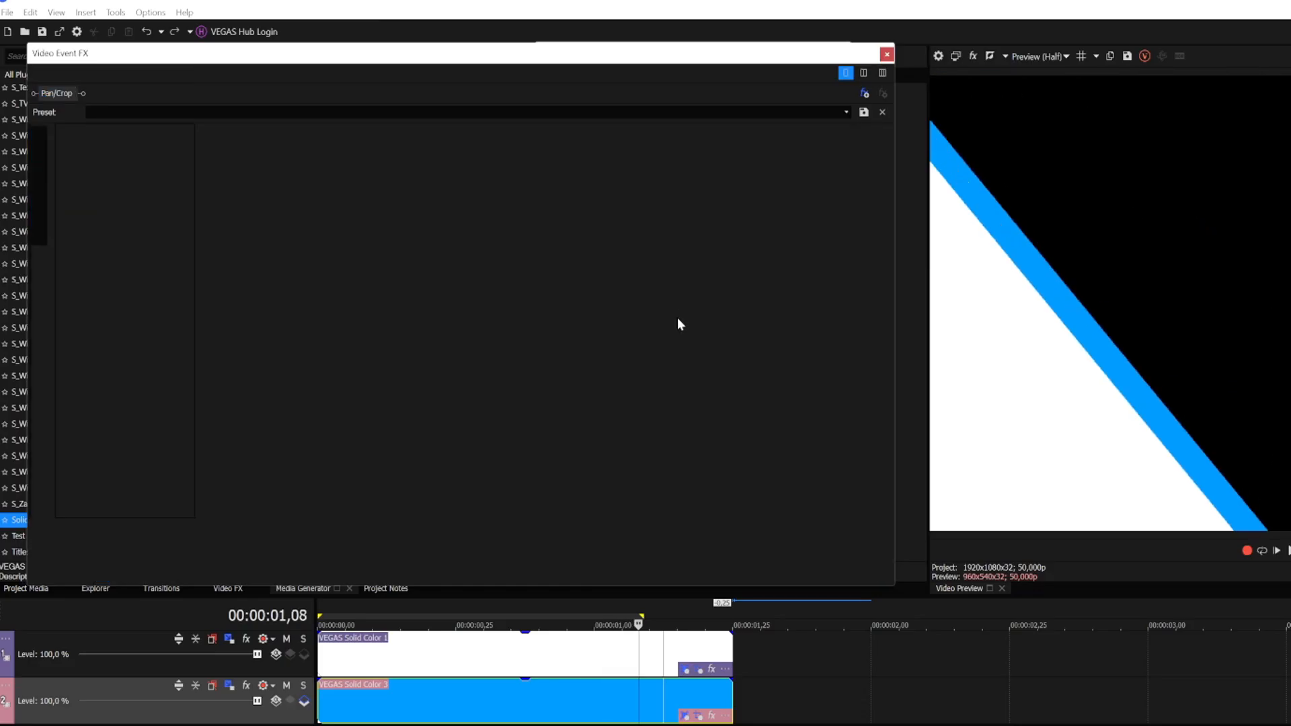
drag(678, 319, 676, 319)
Add widening position keyframes for the blue solid at 00:00:01,10, 00:00:01,12, 00:00:01,13 and 00:00:01,14, the last at X centre about 2.429,6.
drag(696, 522, 718, 523)
drag(670, 332, 668, 333)
drag(717, 522, 738, 523)
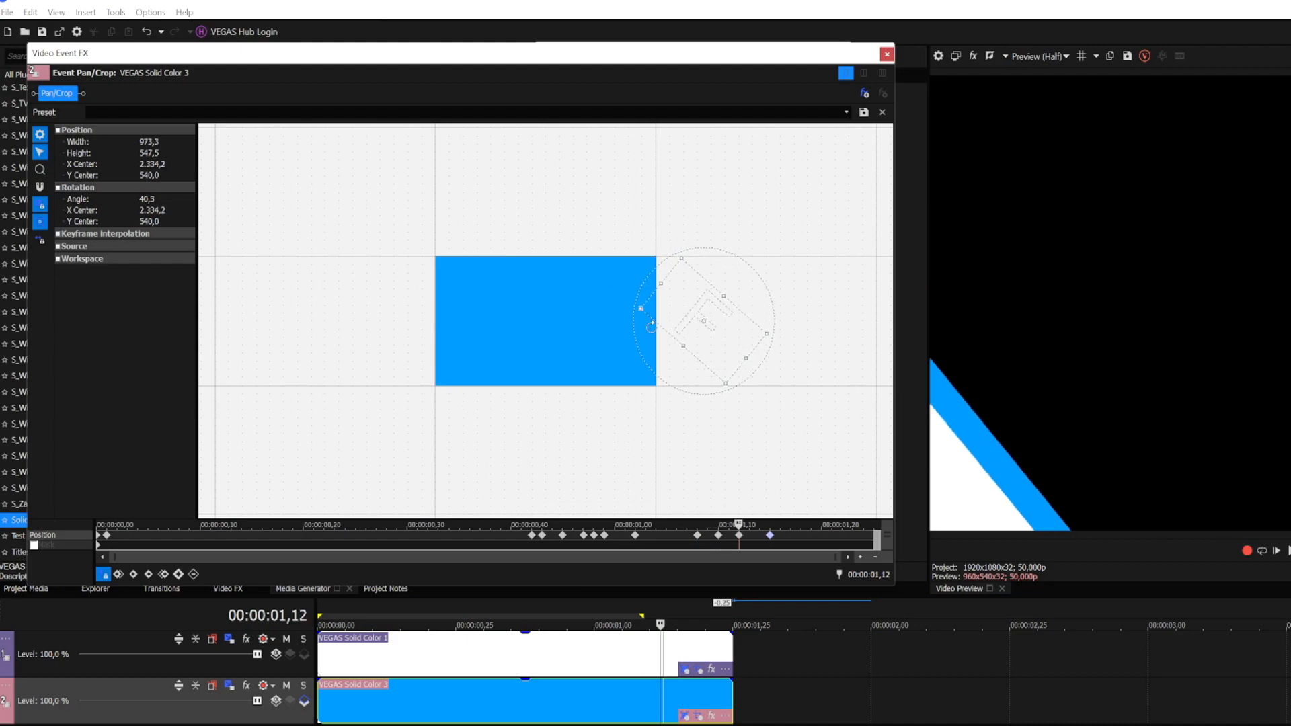
drag(687, 323, 685, 323)
drag(738, 523, 748, 523)
drag(689, 311, 687, 311)
drag(748, 522, 759, 522)
drag(689, 306, 687, 306)
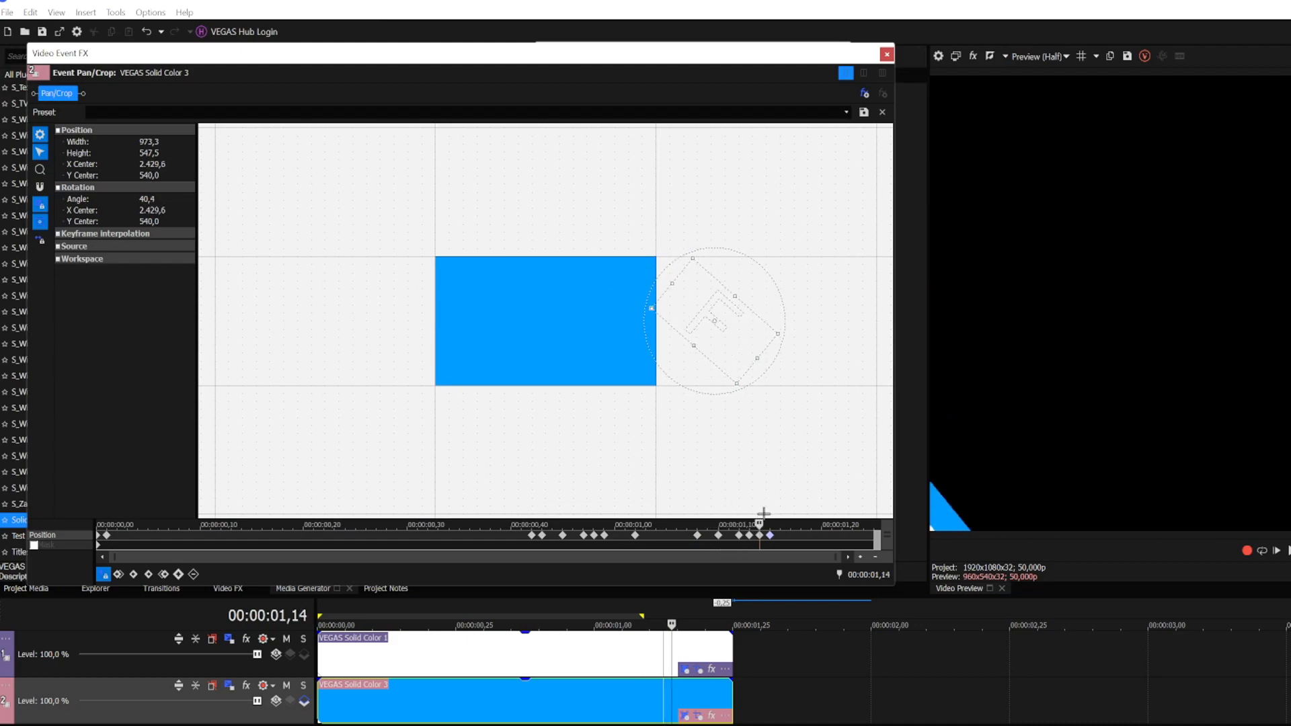
drag(759, 522, 769, 522)
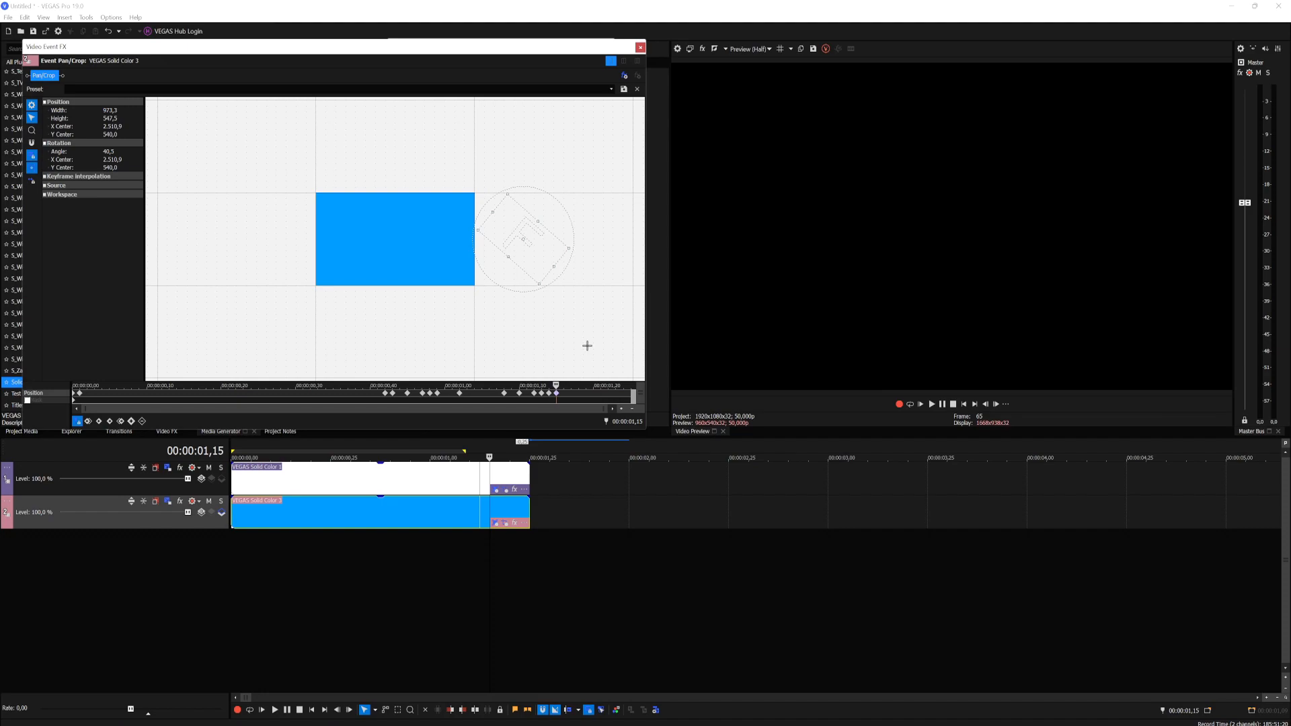
Step backwards from 00:00:01,15 to 00:00:01,06 to examine the corrected blue stripe.
key(Left)
key(Left)
key(Left)
key(Left)
key(Left)
key(Left)
key(Left)
key(Left)
key(Left)
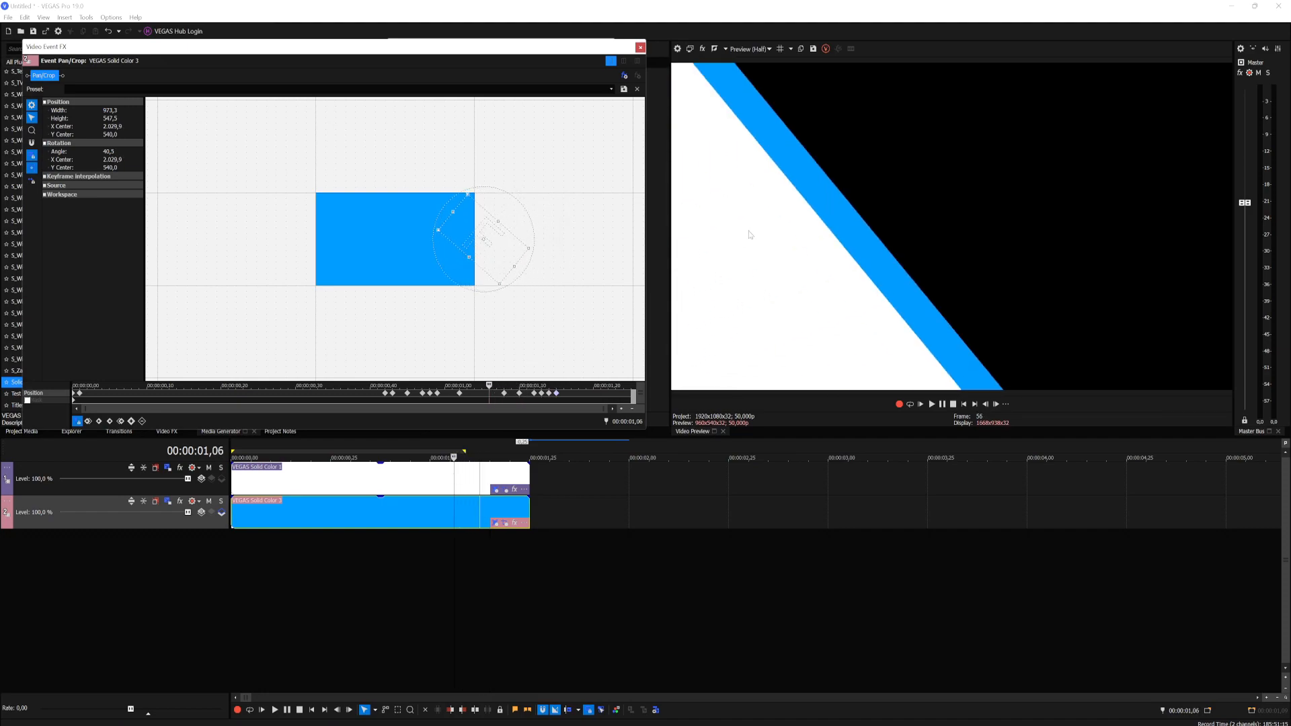
Play the transition from the start and close the blue solid's Pan/Crop and media generator windows.
key(ctrl+Home)
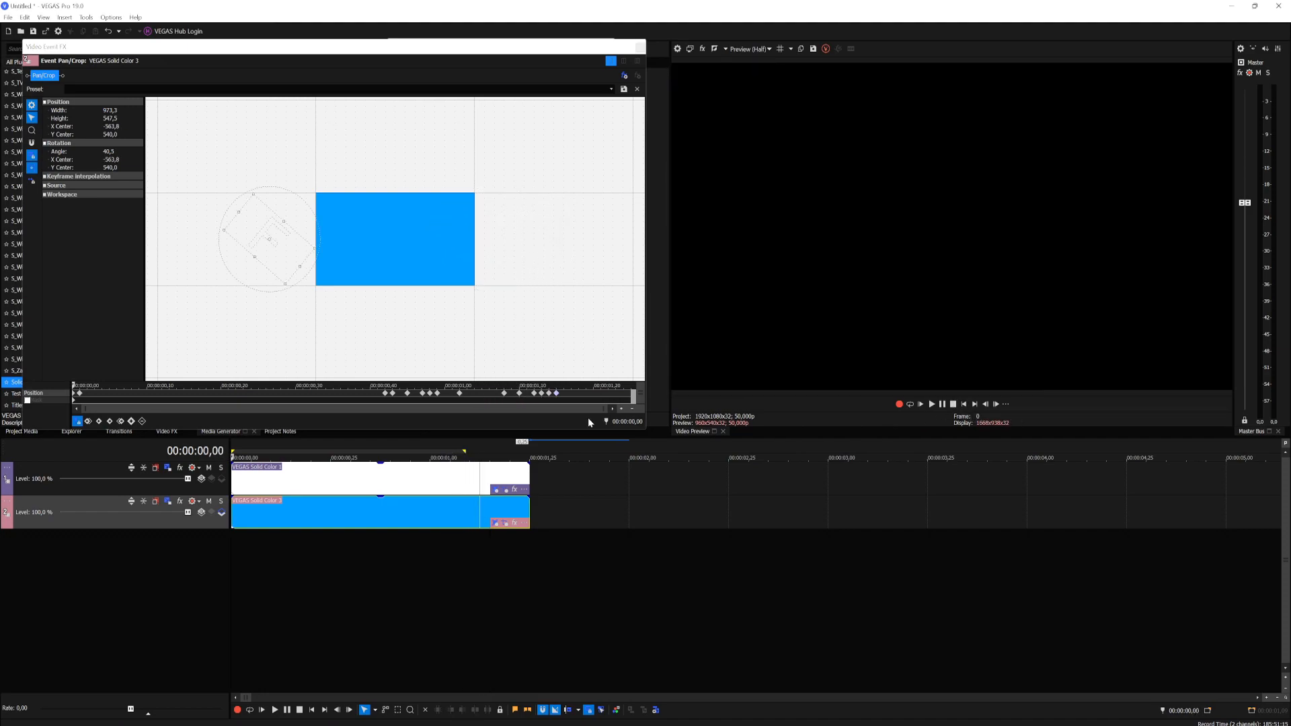
key(space)
click(640, 47)
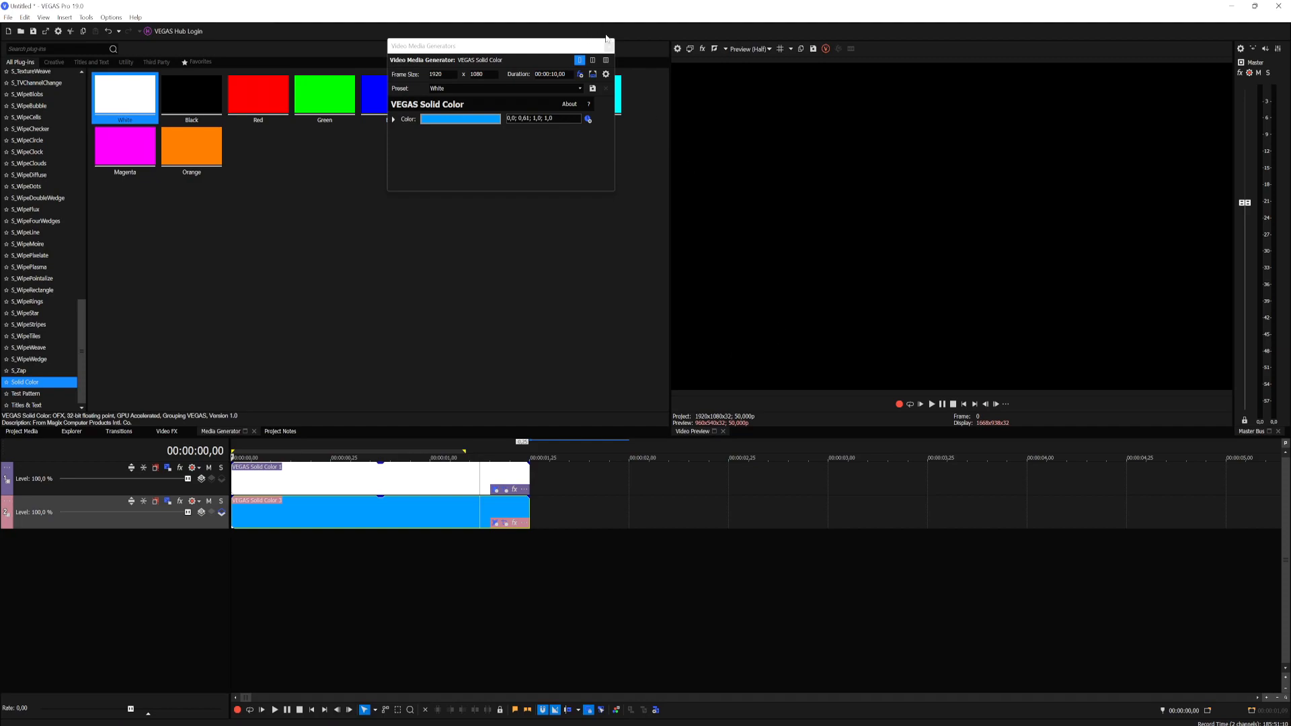
click(612, 44)
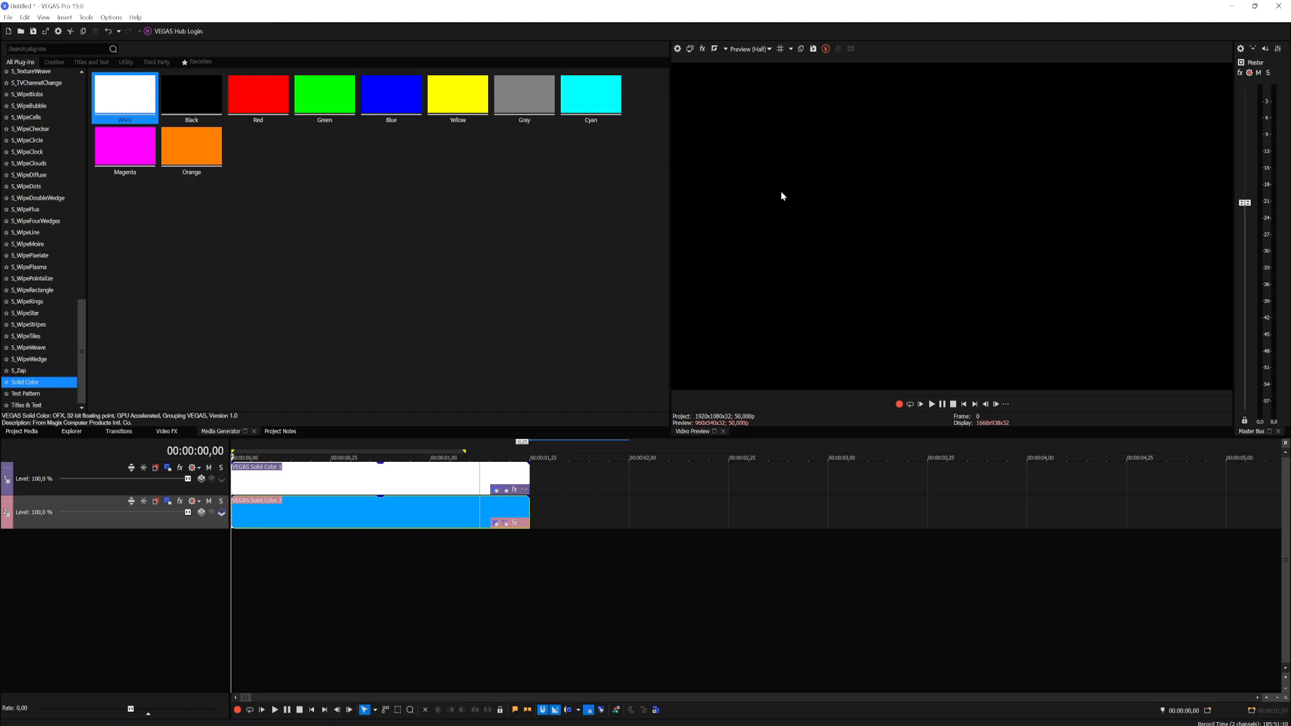
Find the frame where the wipe has fully left the screen and make a time selection from 00:00:01,16 back to the start.
click(460, 452)
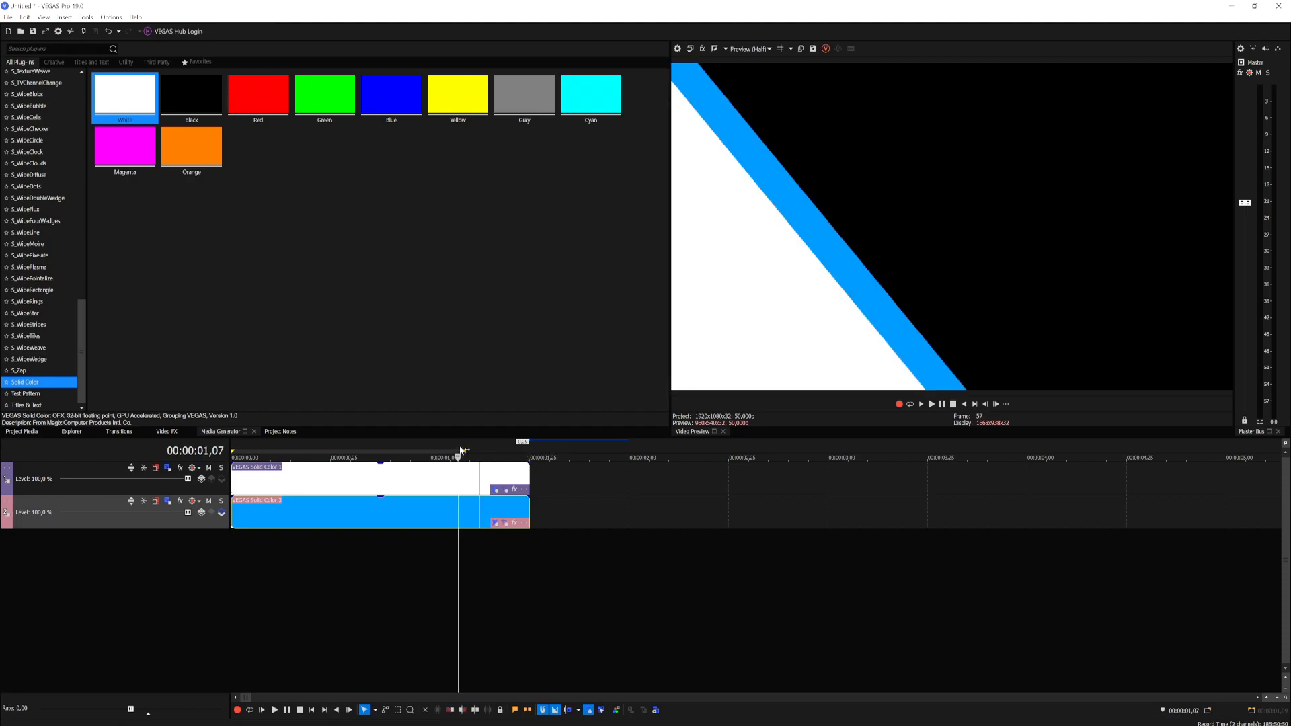
key(Right)
key(Right)
key(Right)
key(Right)
key(Right)
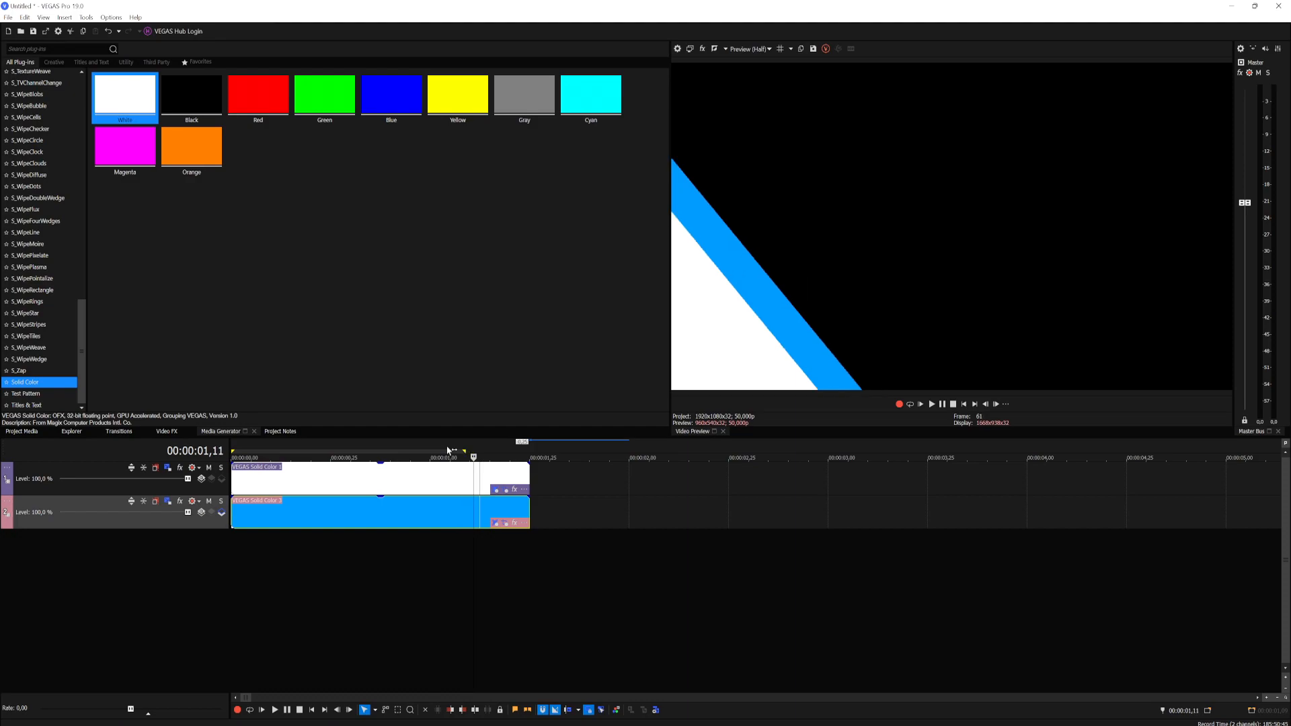
key(Right)
key(Right)
key(Right)
key(Right)
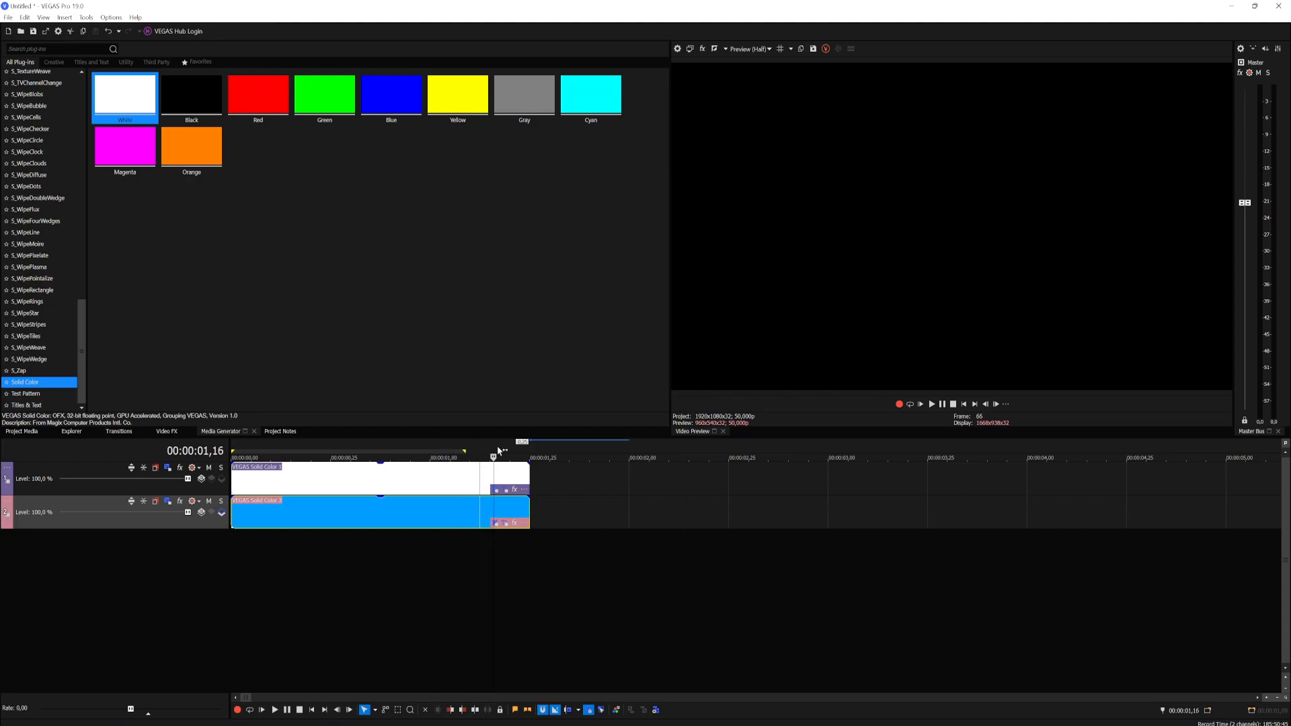
drag(497, 449, 231, 448)
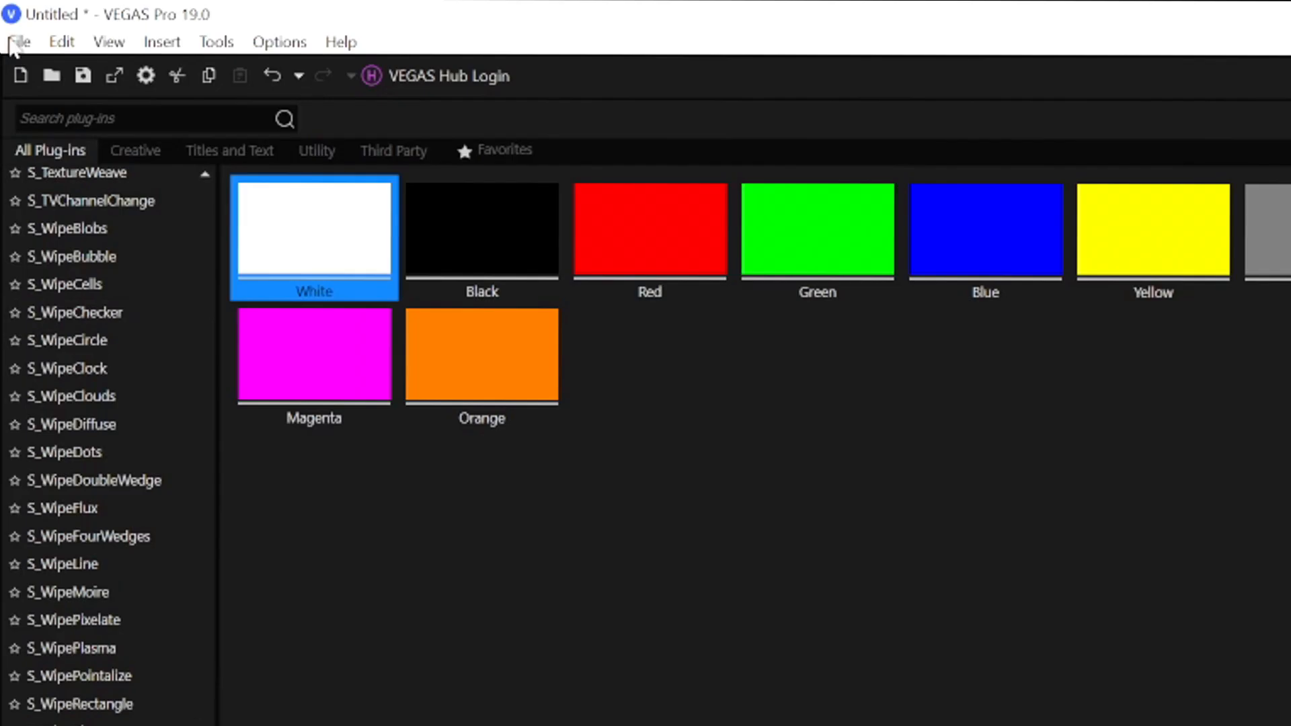
Start rendering the project with the QuickTime 7 format and open the 3 Mbps Video template for customisation.
click(8, 17)
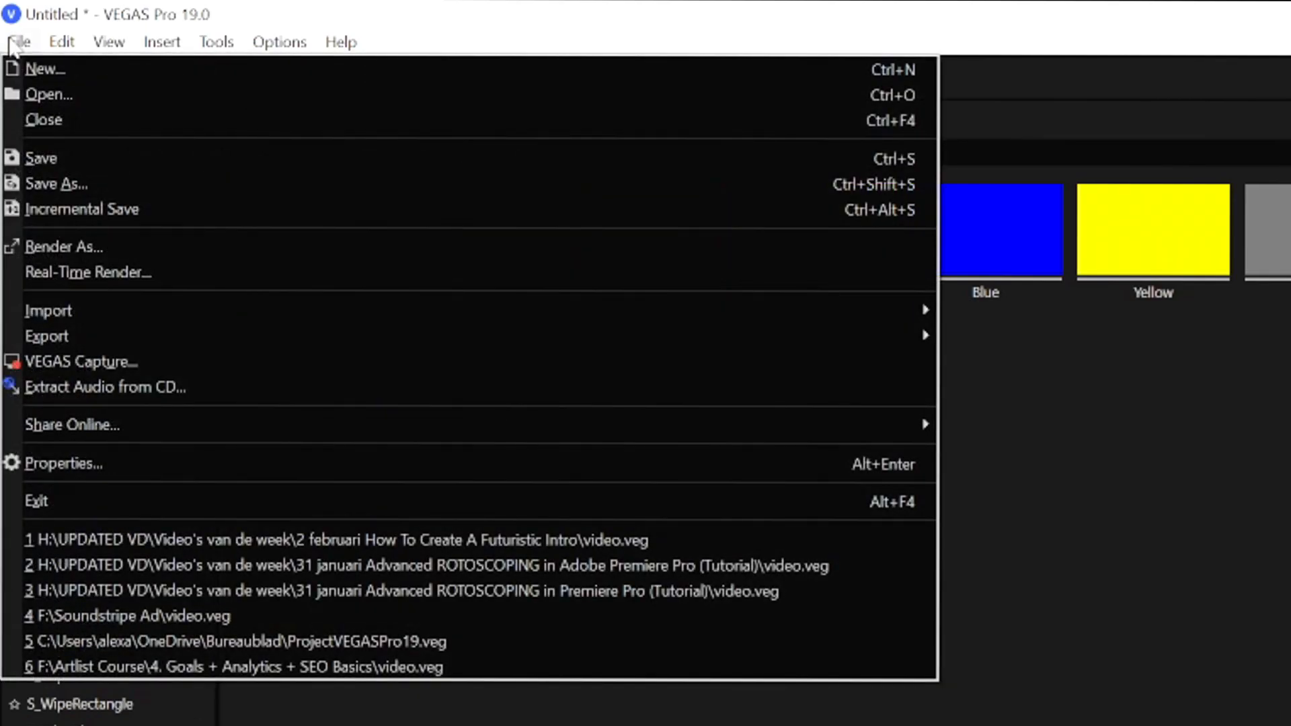
click(239, 248)
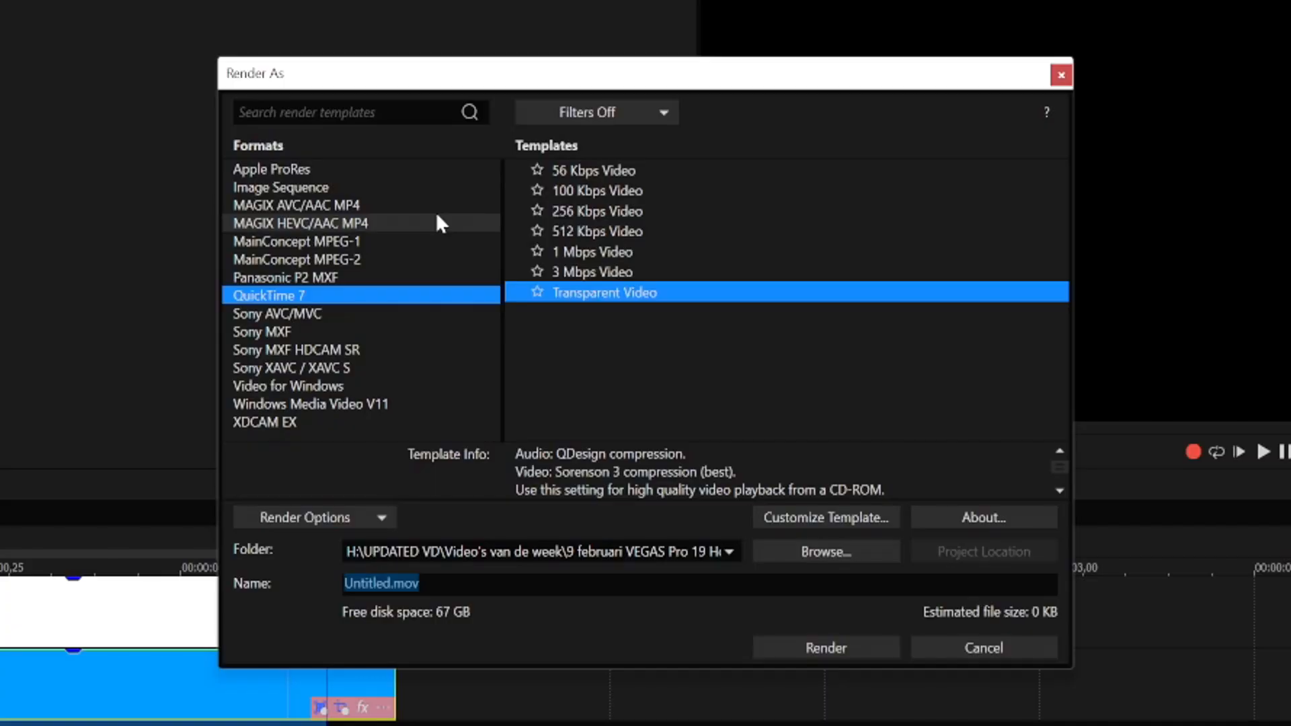
click(297, 292)
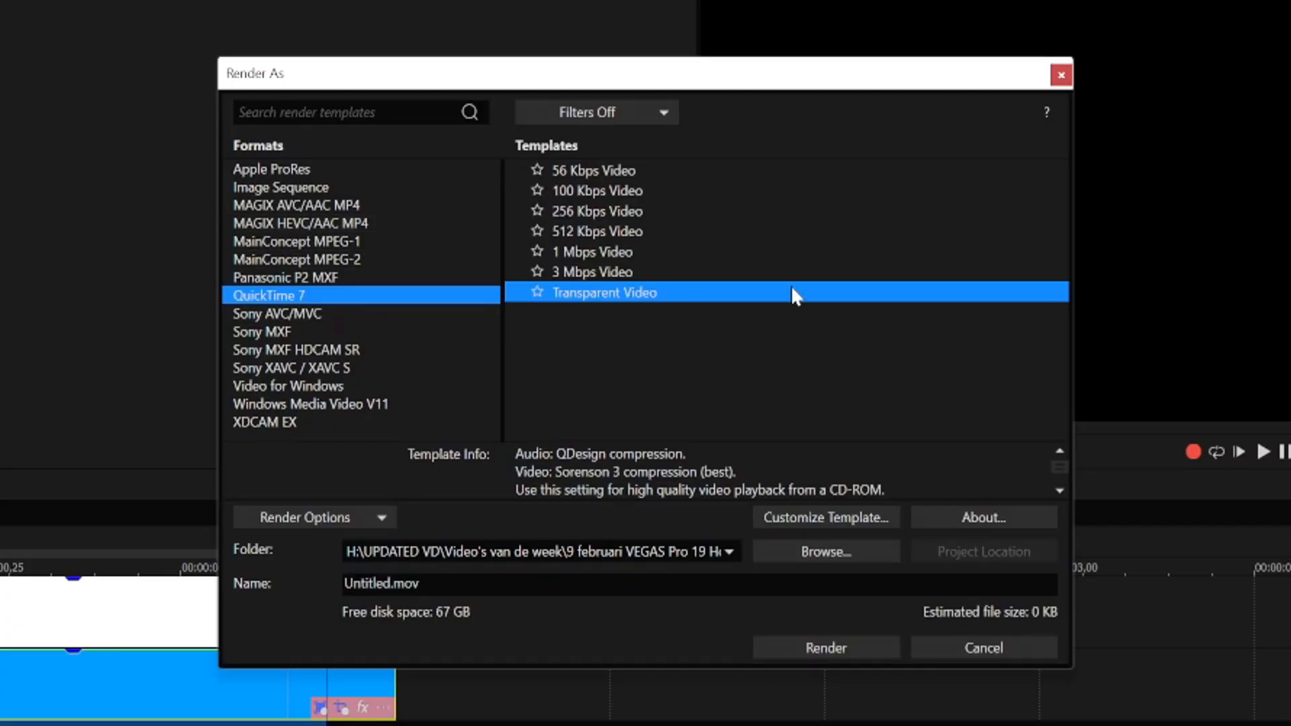
click(644, 272)
click(840, 523)
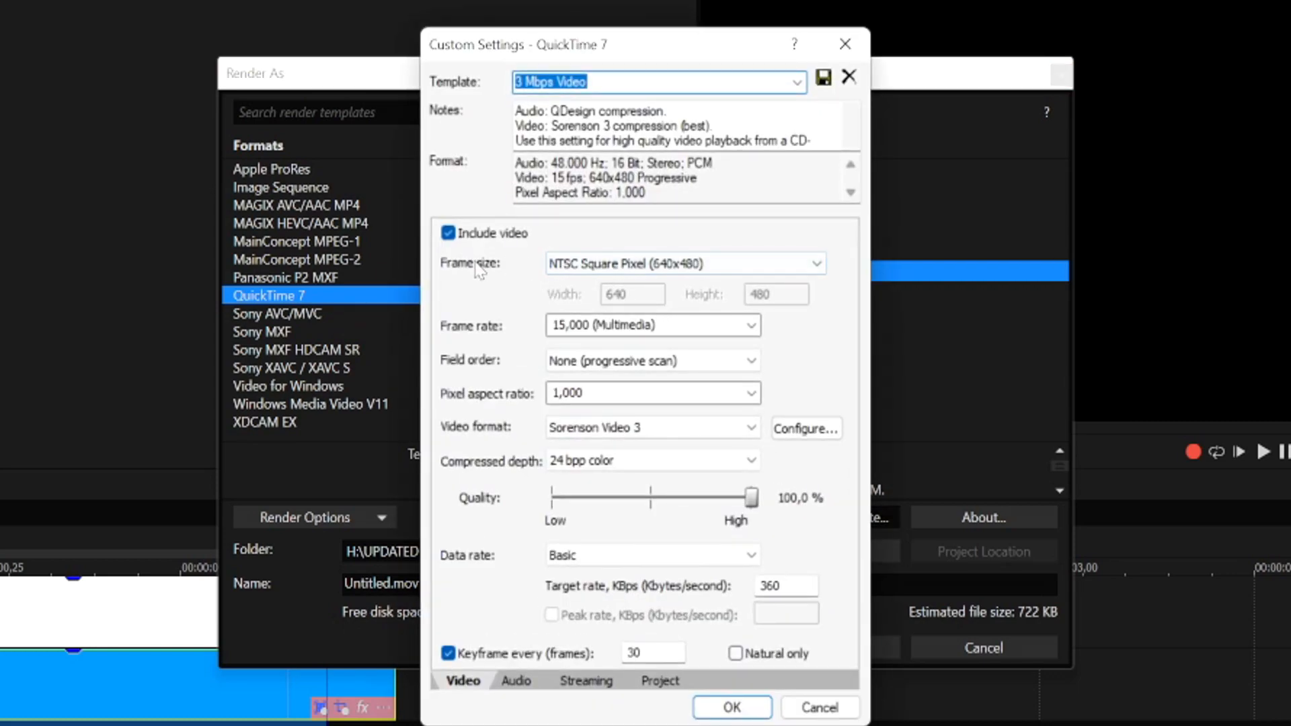
Set the render template to a custom frame size of 1920 wide by 1080 high.
click(619, 265)
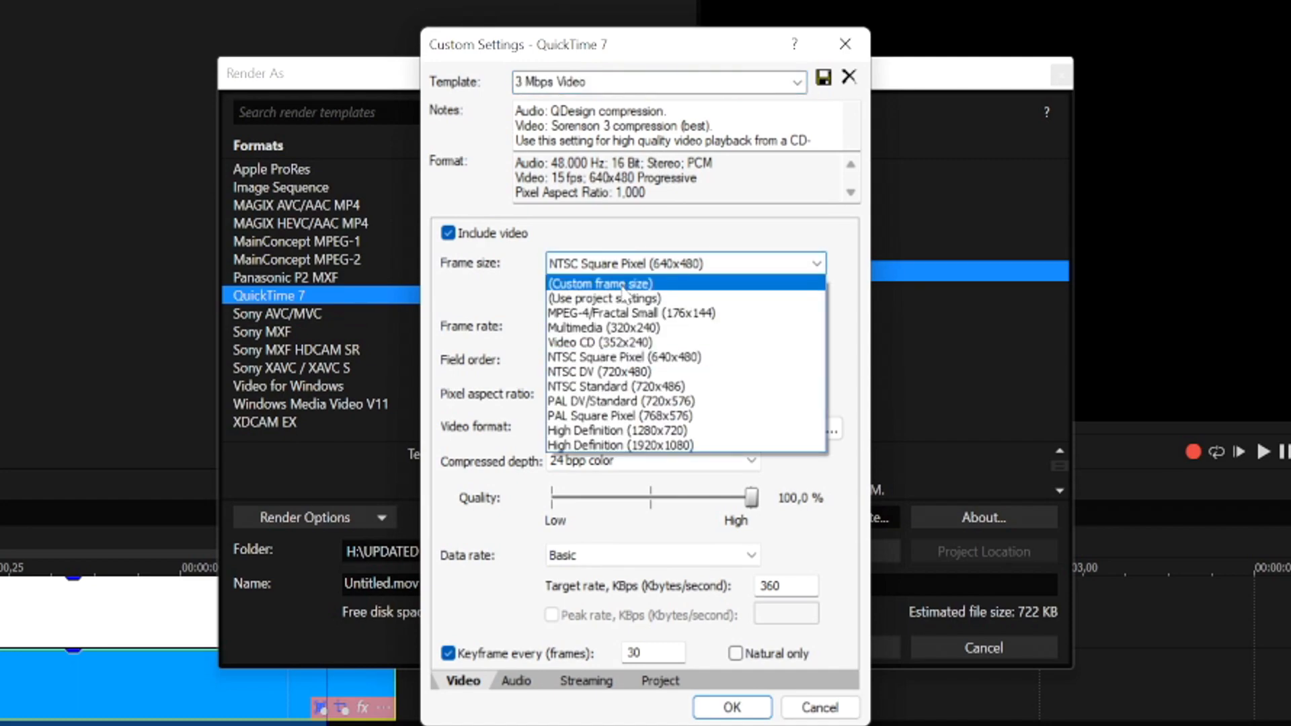
click(623, 283)
drag(630, 295, 607, 294)
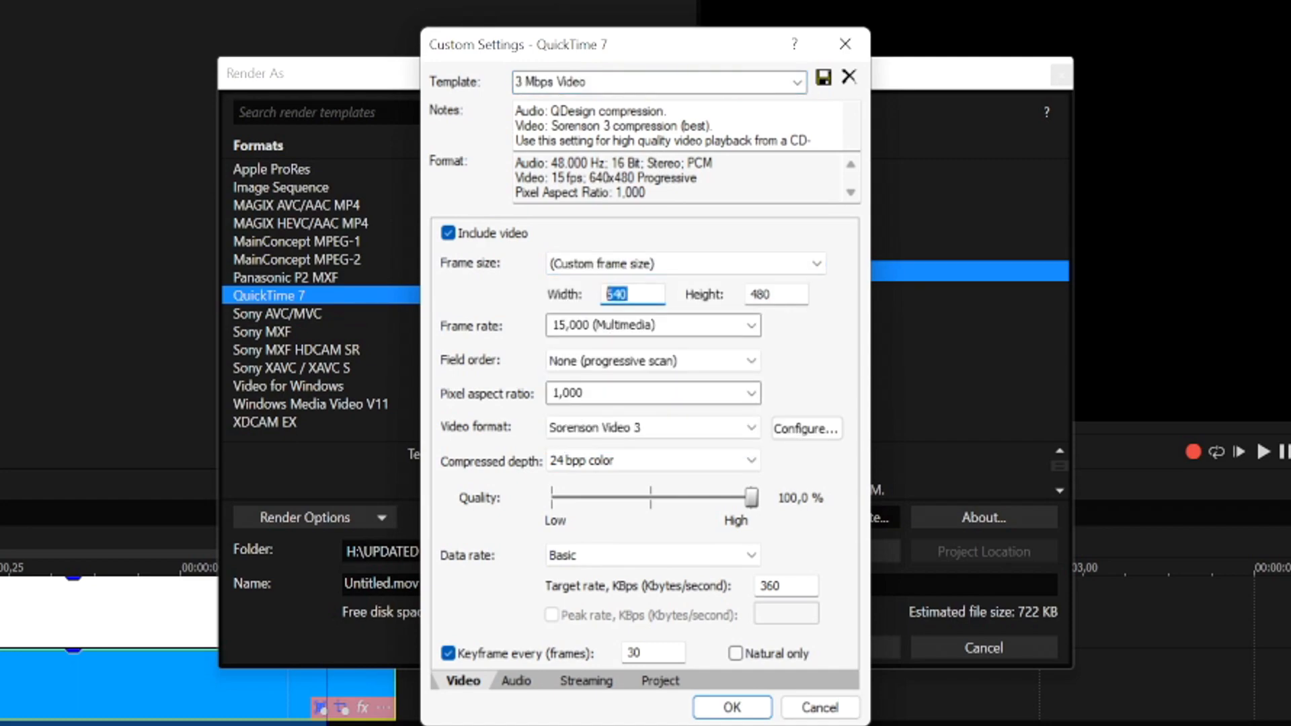
text(1920)
key(Tab)
text(1080)
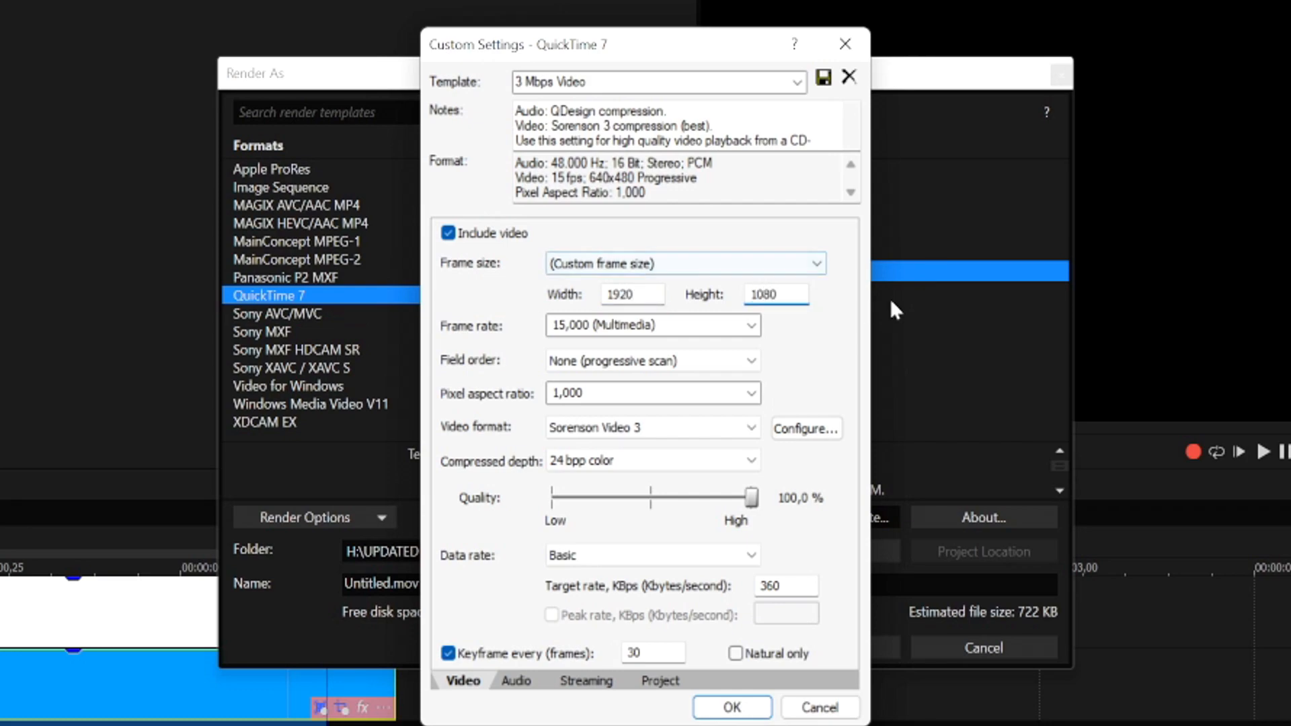
Set the template's frame rate to 59,940 and its video format to Animation.
click(751, 325)
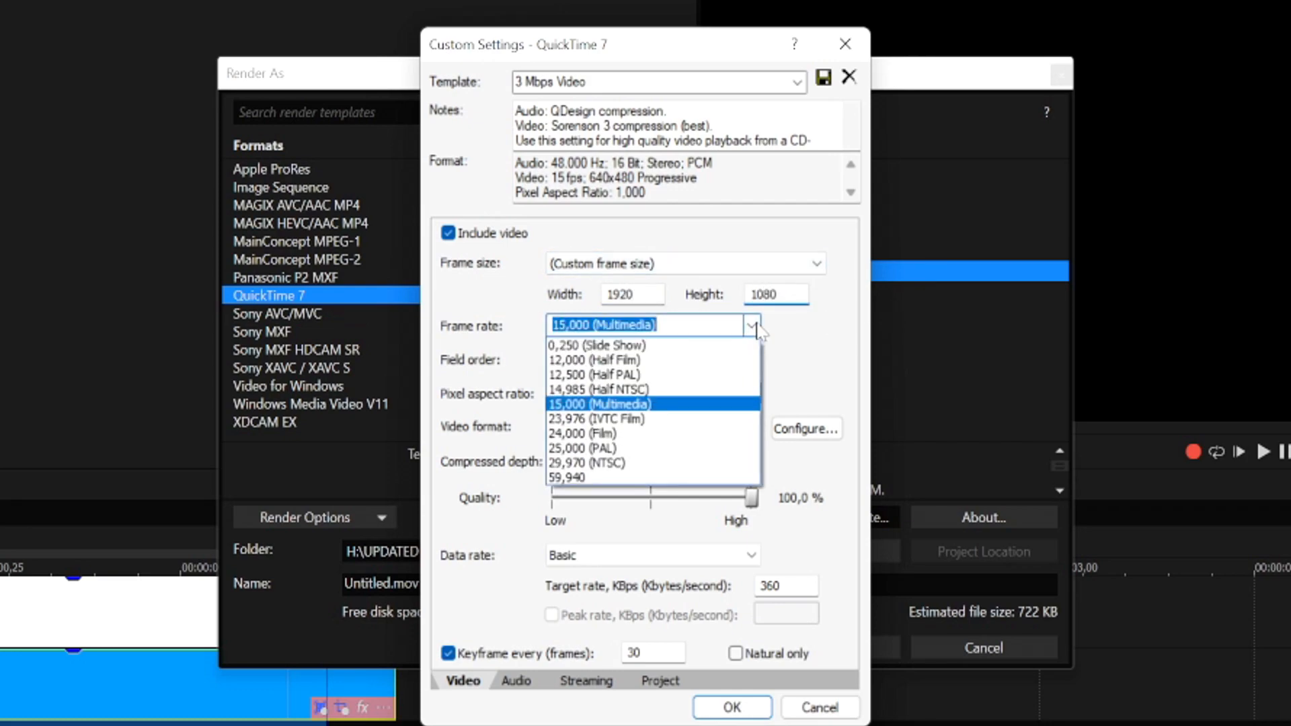
click(642, 478)
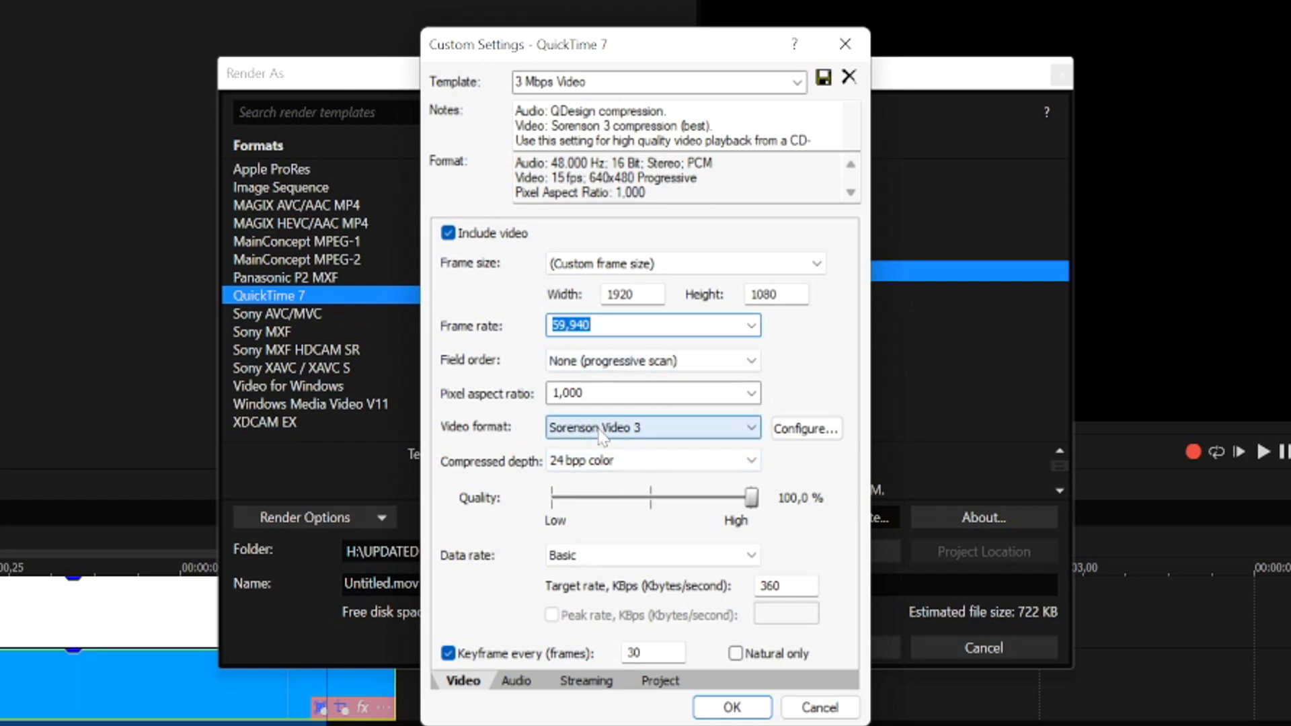
click(654, 428)
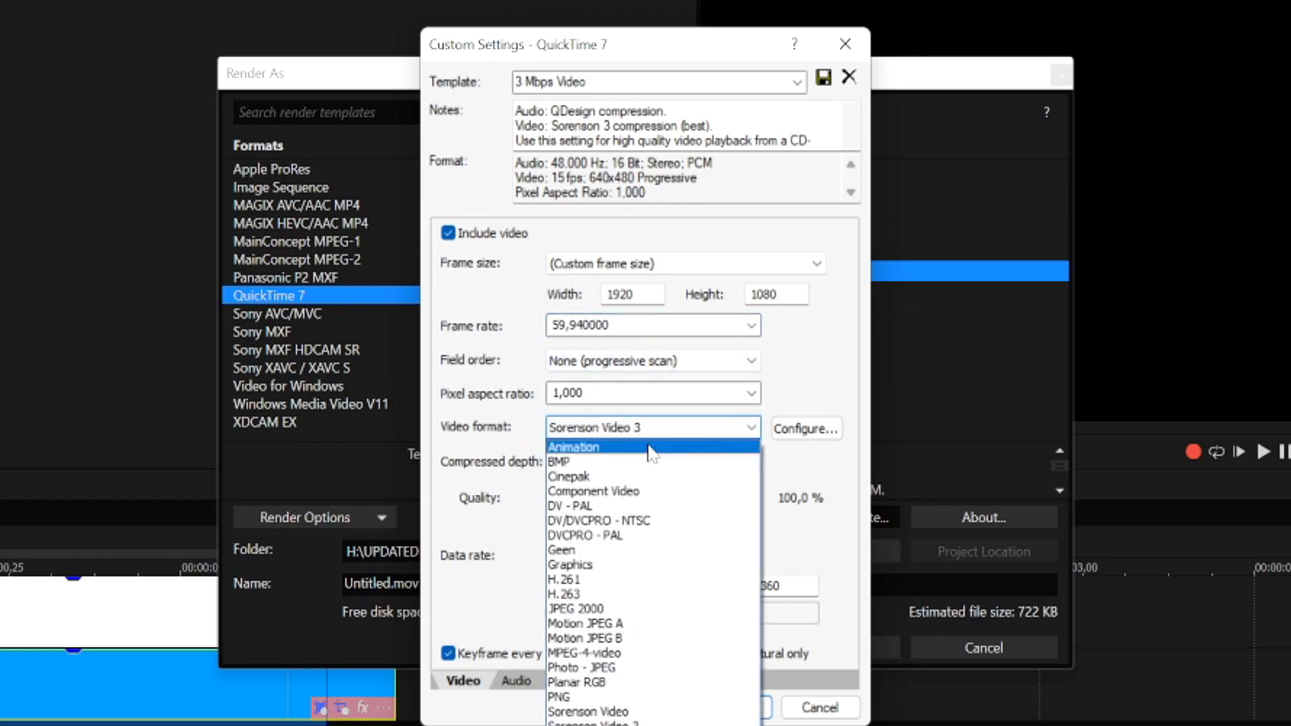
click(655, 447)
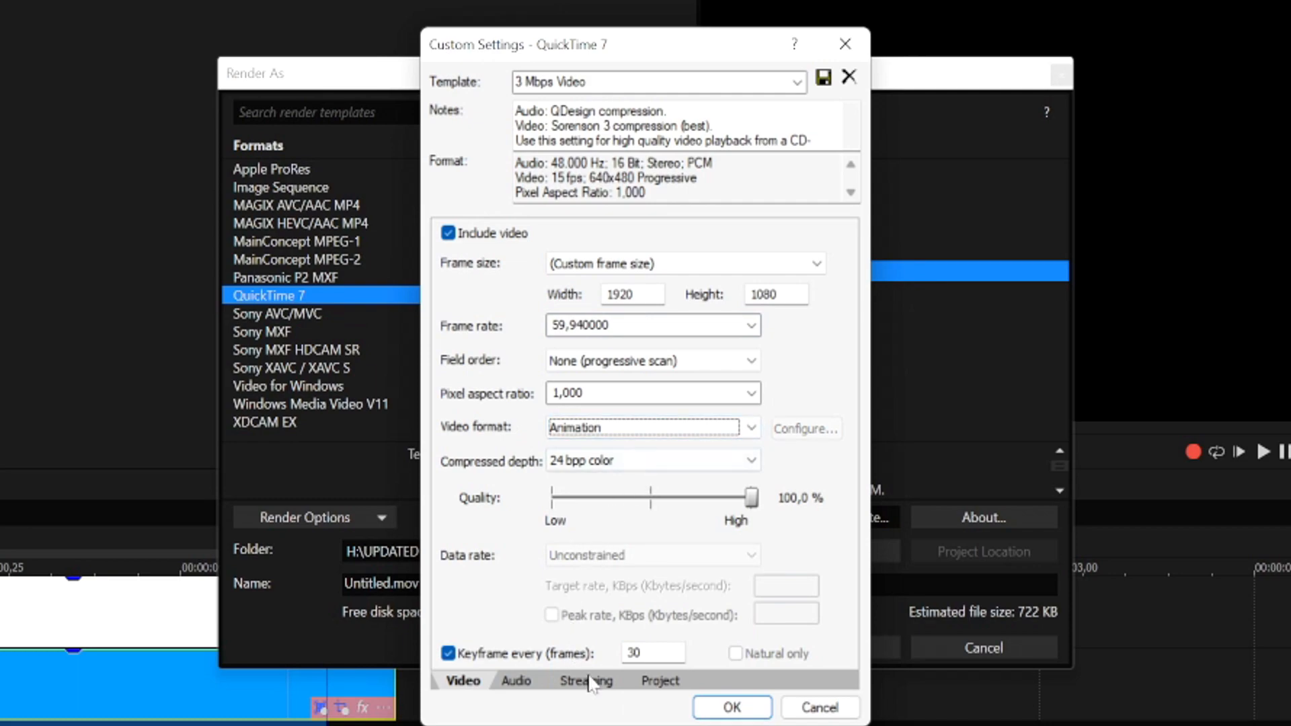
Set the template's video rendering quality to Best.
click(660, 681)
click(666, 243)
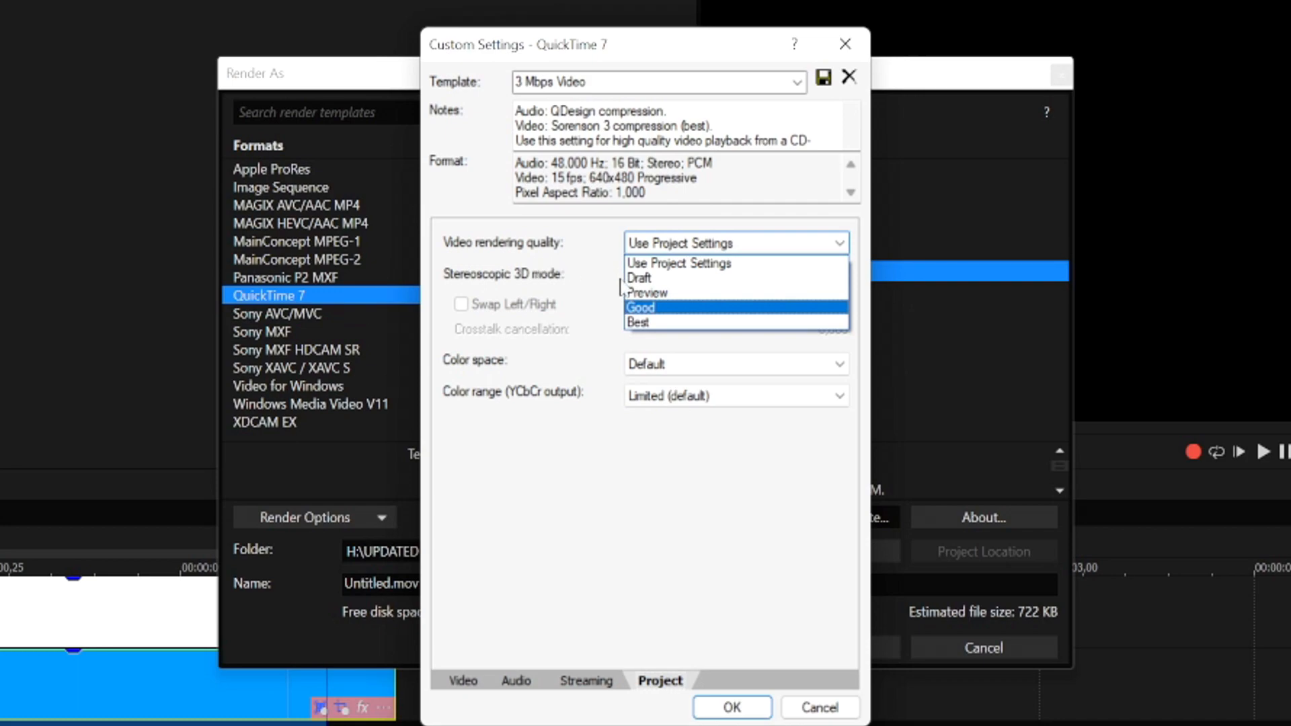
click(641, 324)
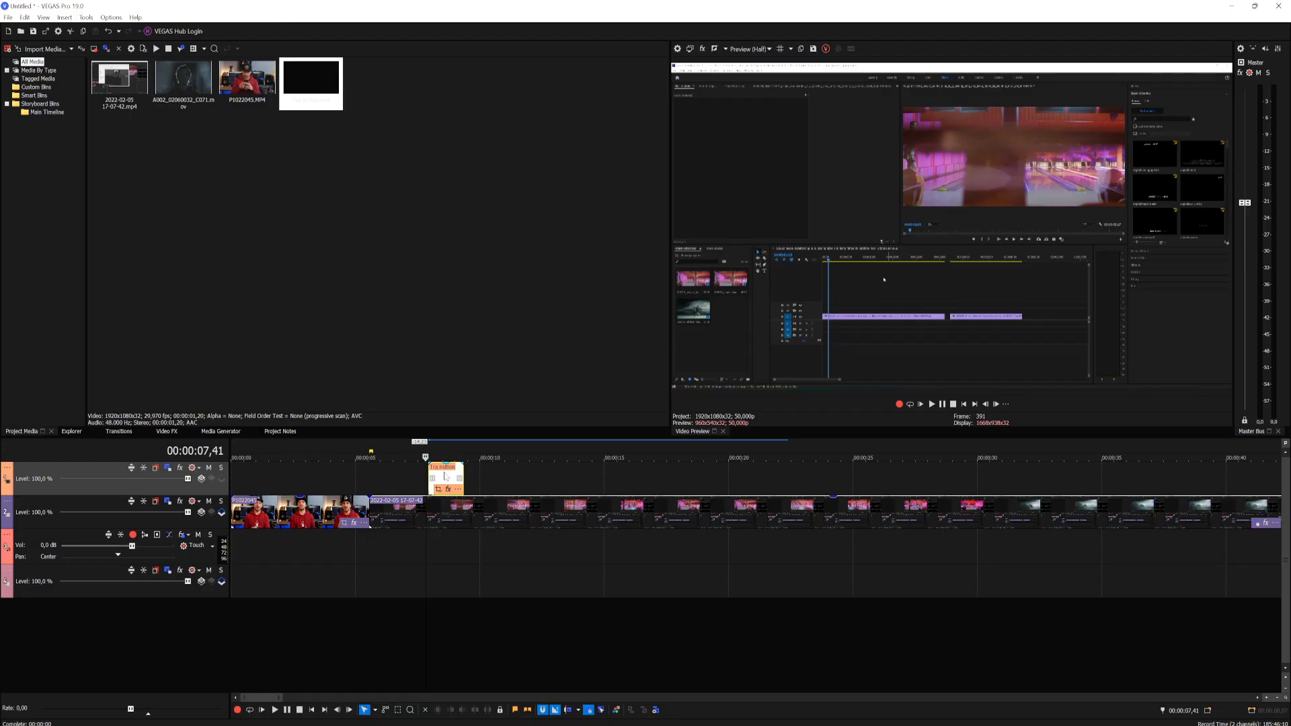
Move the rendered transition clip over the cut between the two video clips and preview the frame at 00:00:04,44.
click(334, 476)
scroll(334, 476, up, 4)
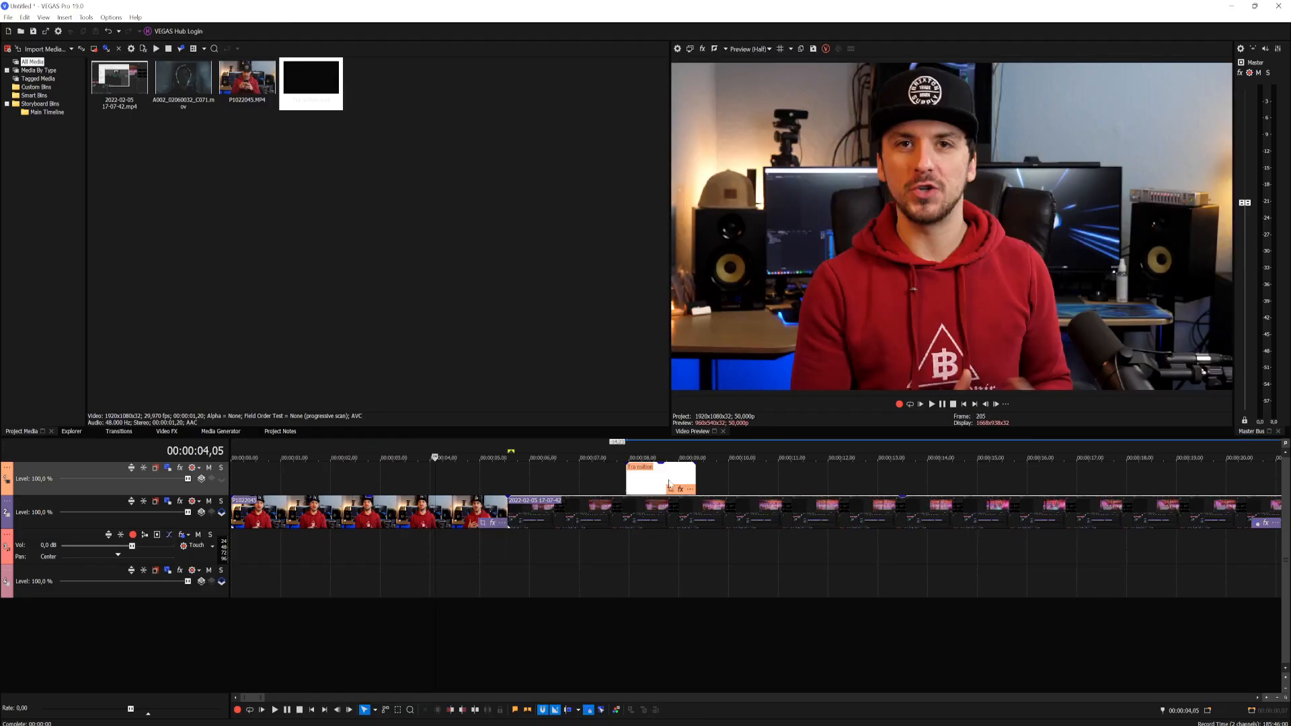
drag(1043, 479, 757, 493)
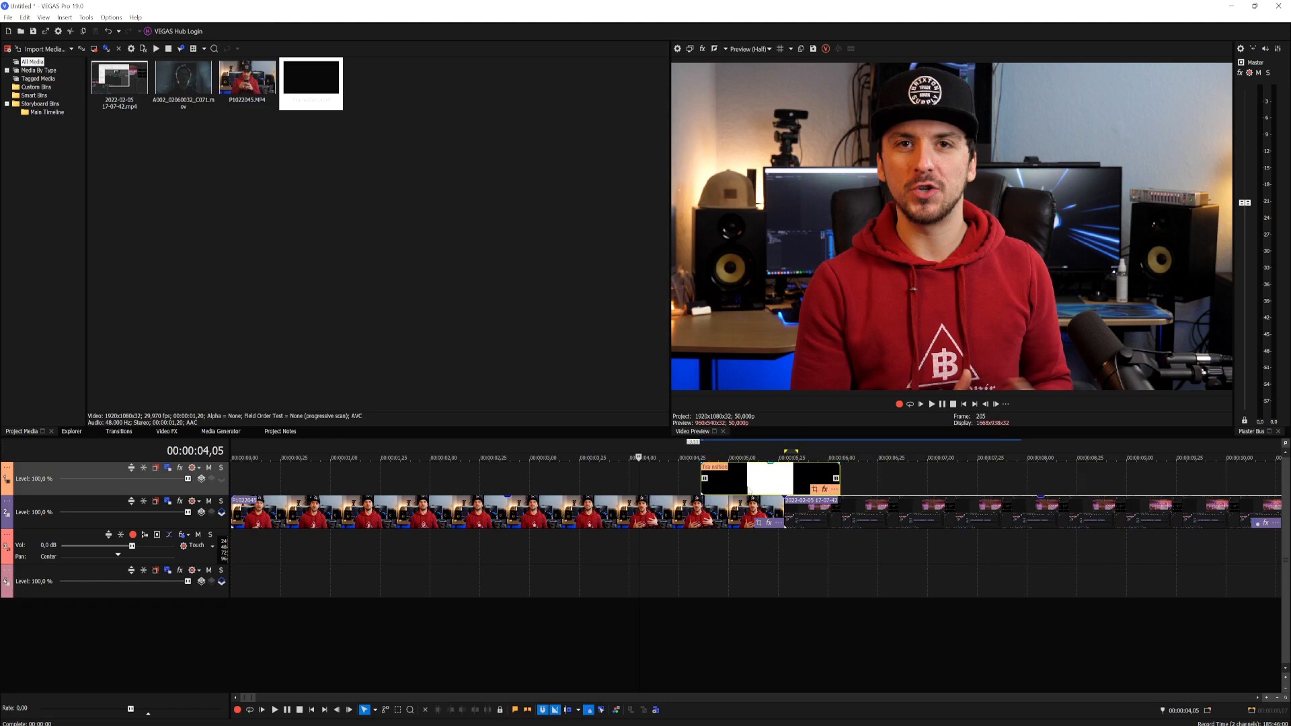
click(717, 445)
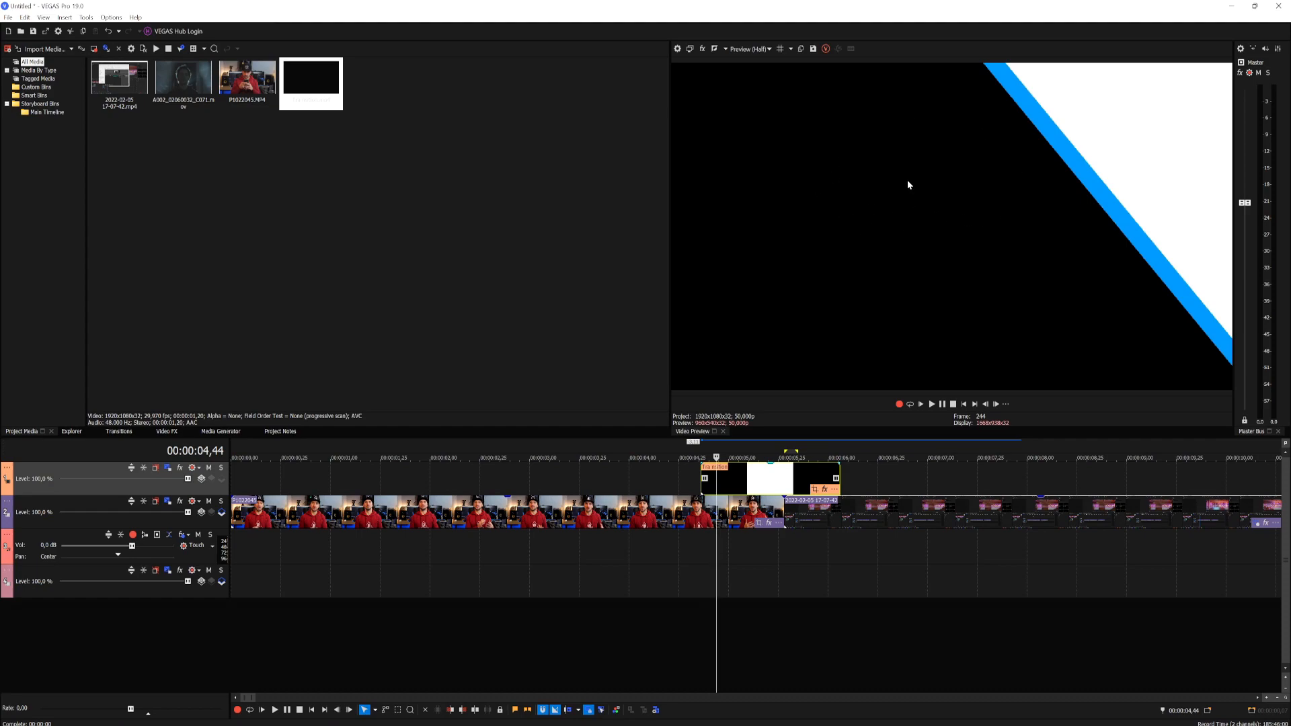
Set the transition clip's alpha channel to Straight (unmatted) in its media properties and play back the cut.
right_click(767, 478)
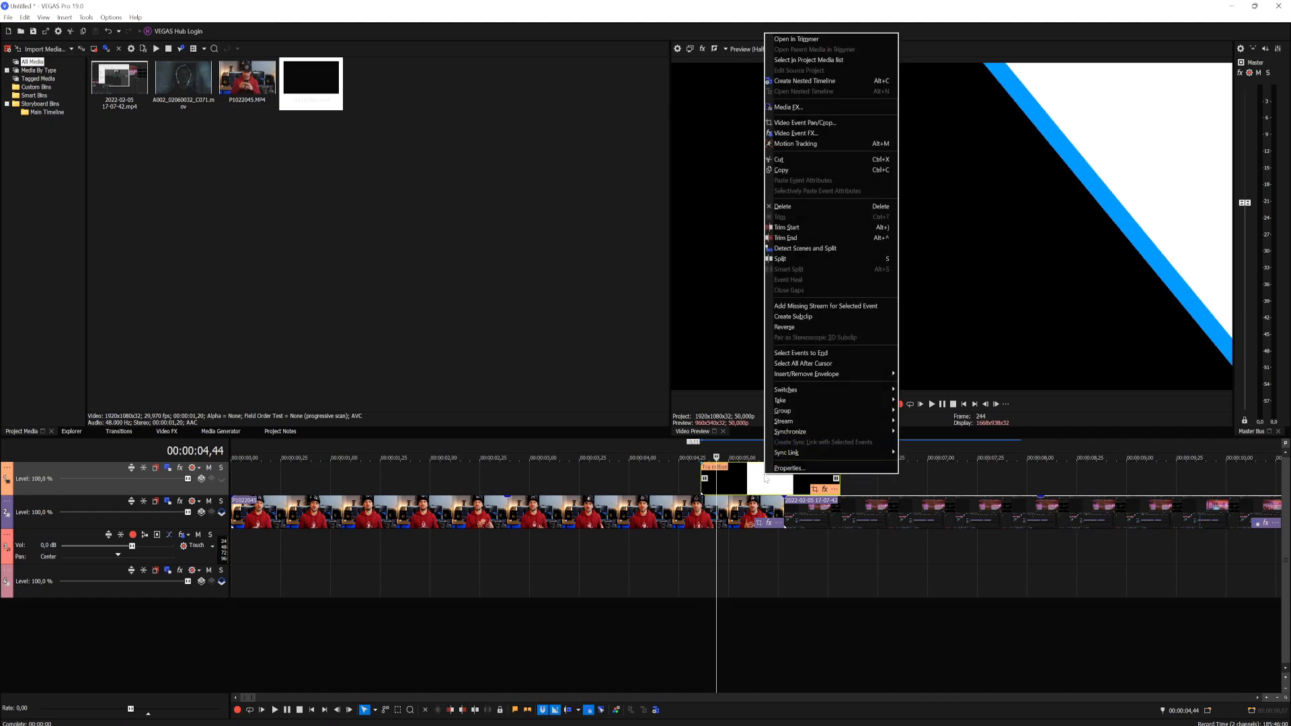
click(780, 468)
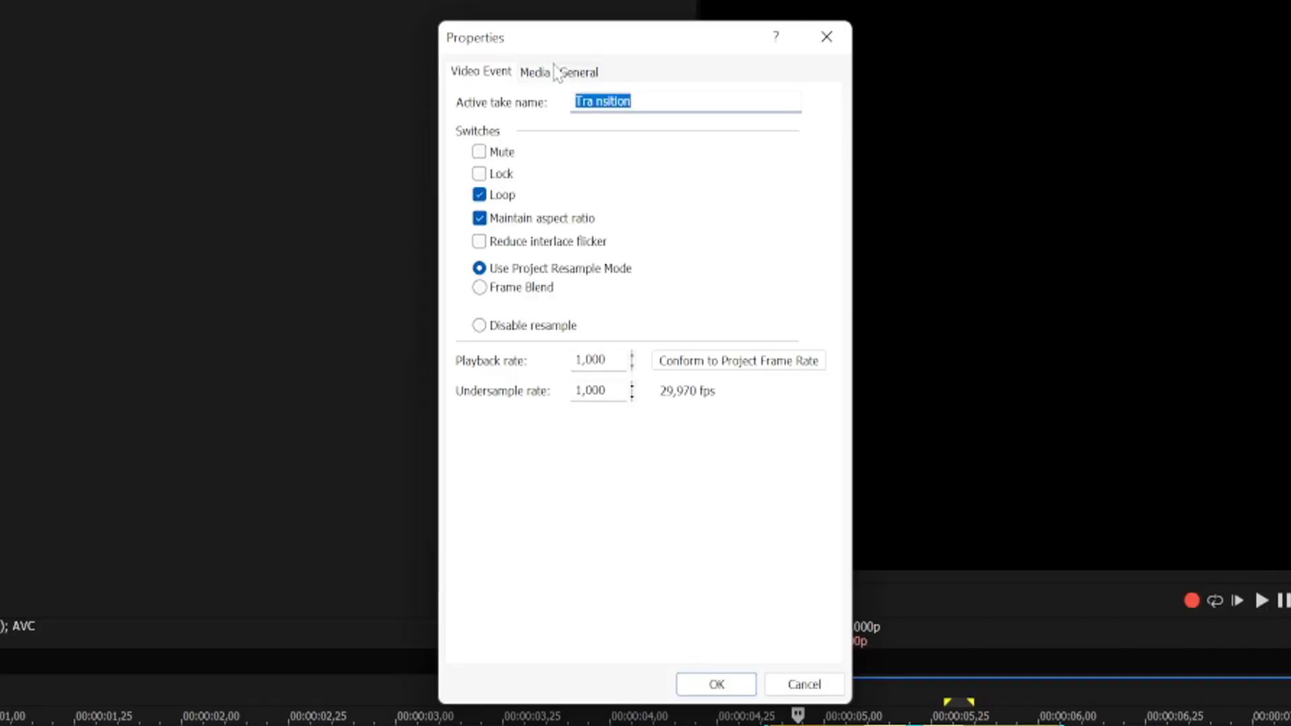
click(538, 72)
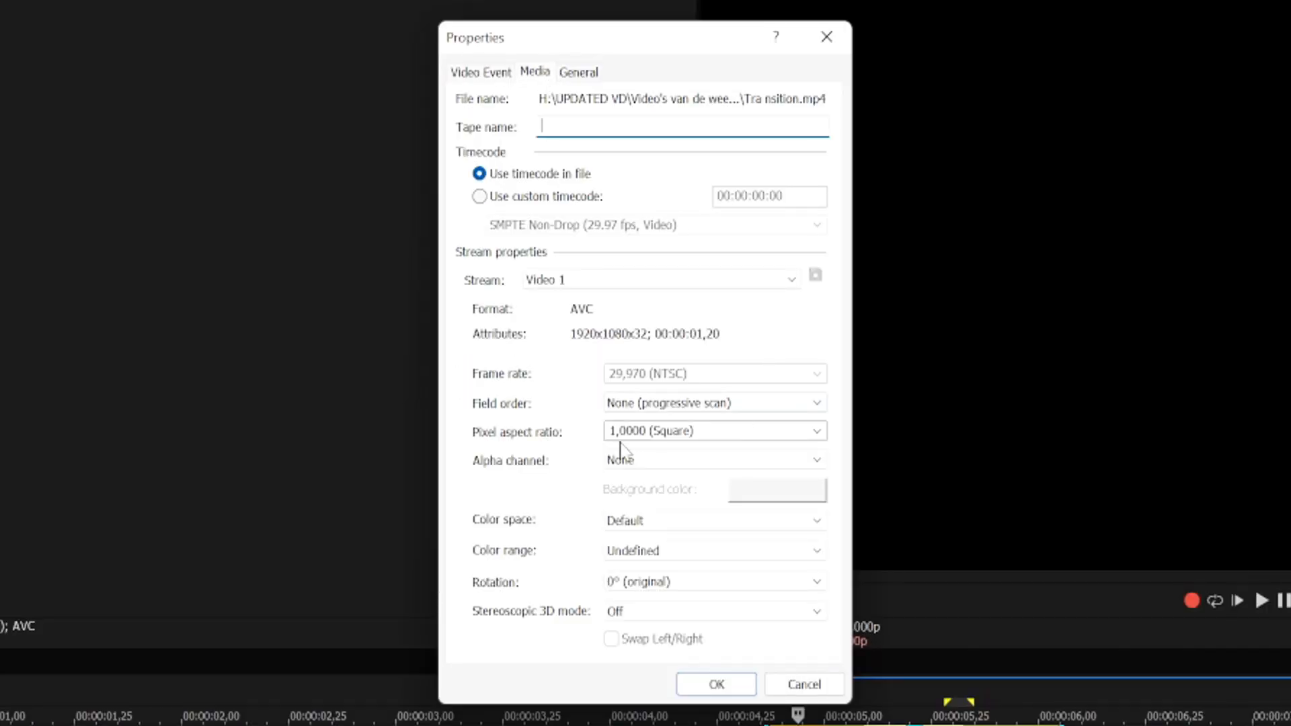
click(639, 460)
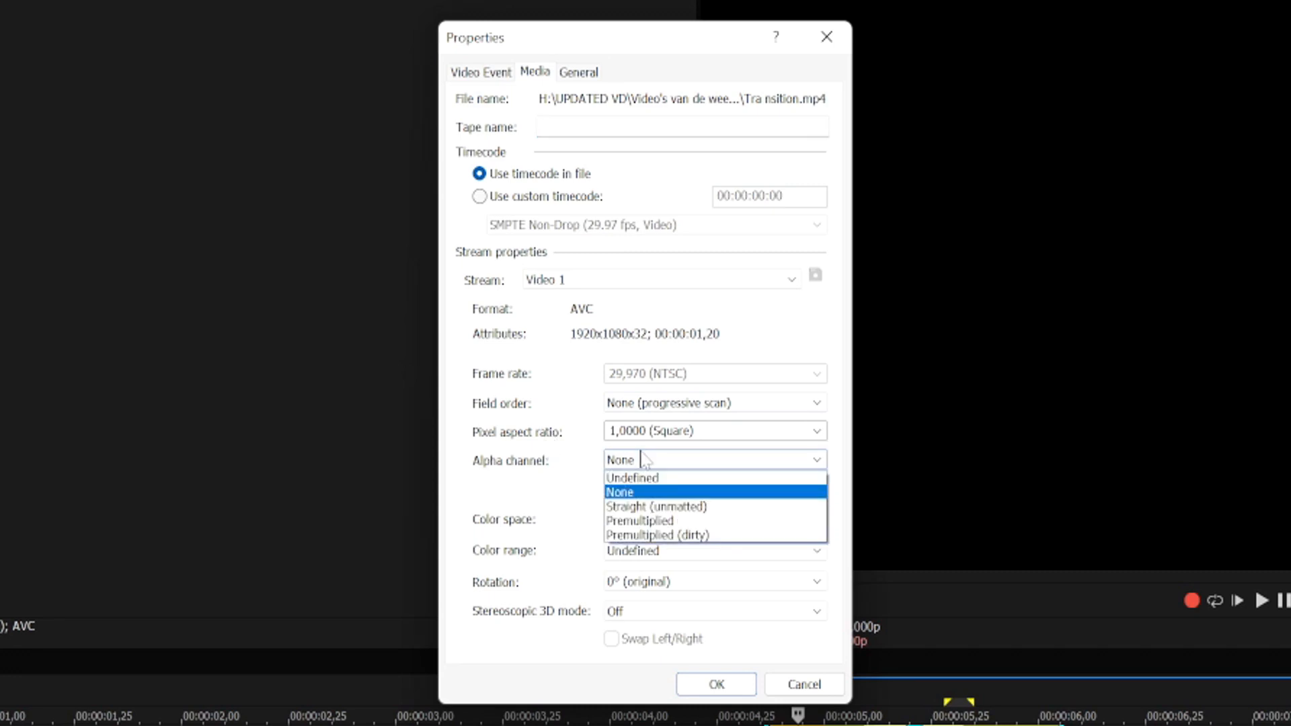
click(704, 514)
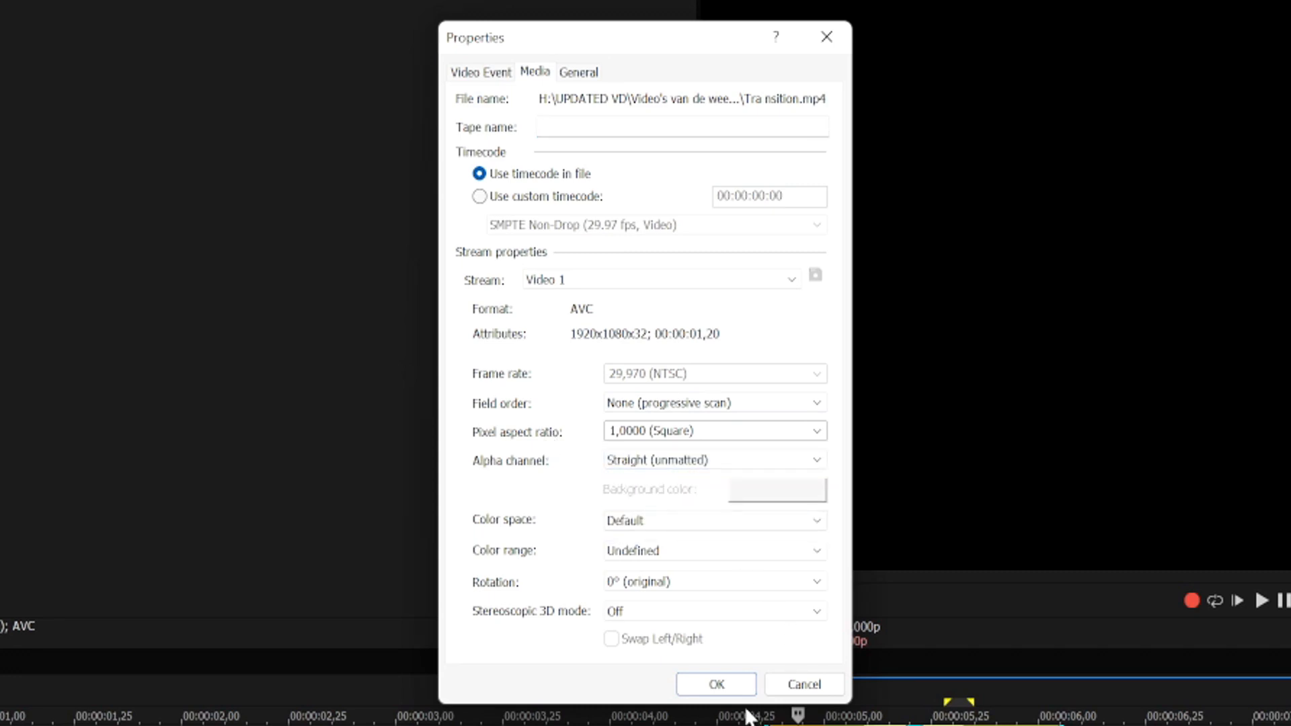
click(717, 684)
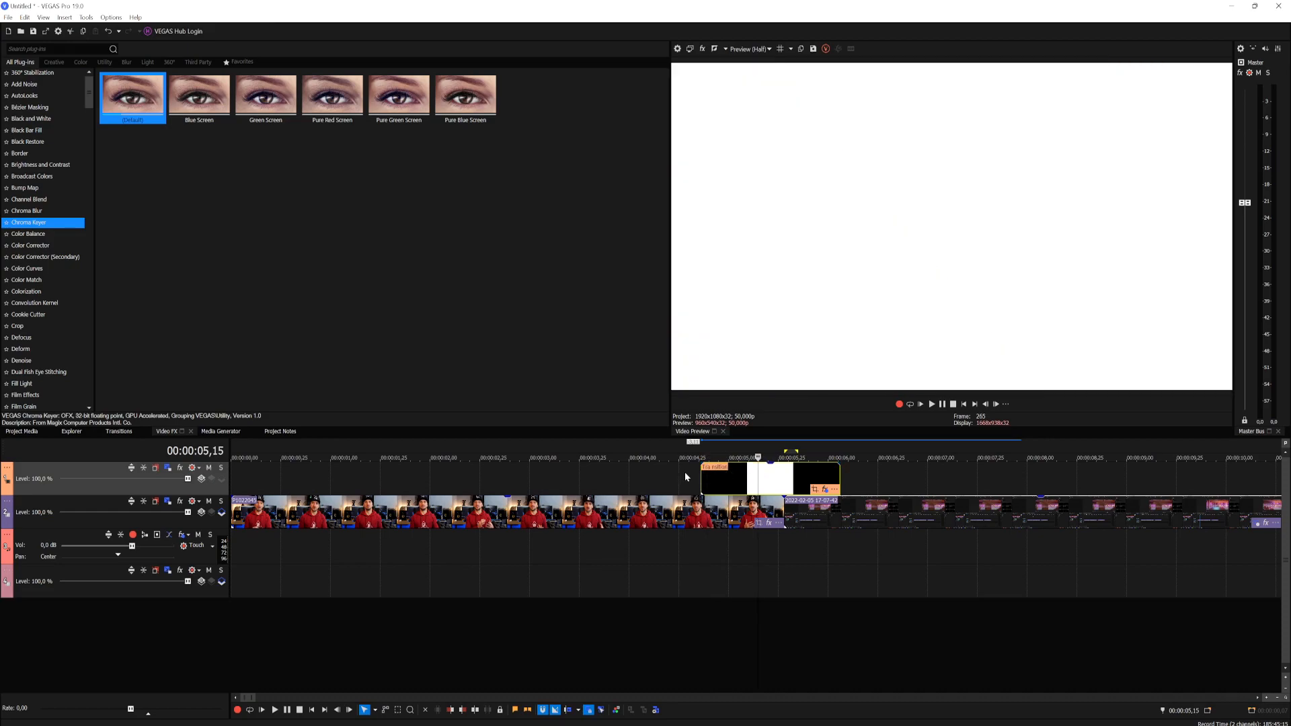
key(space)
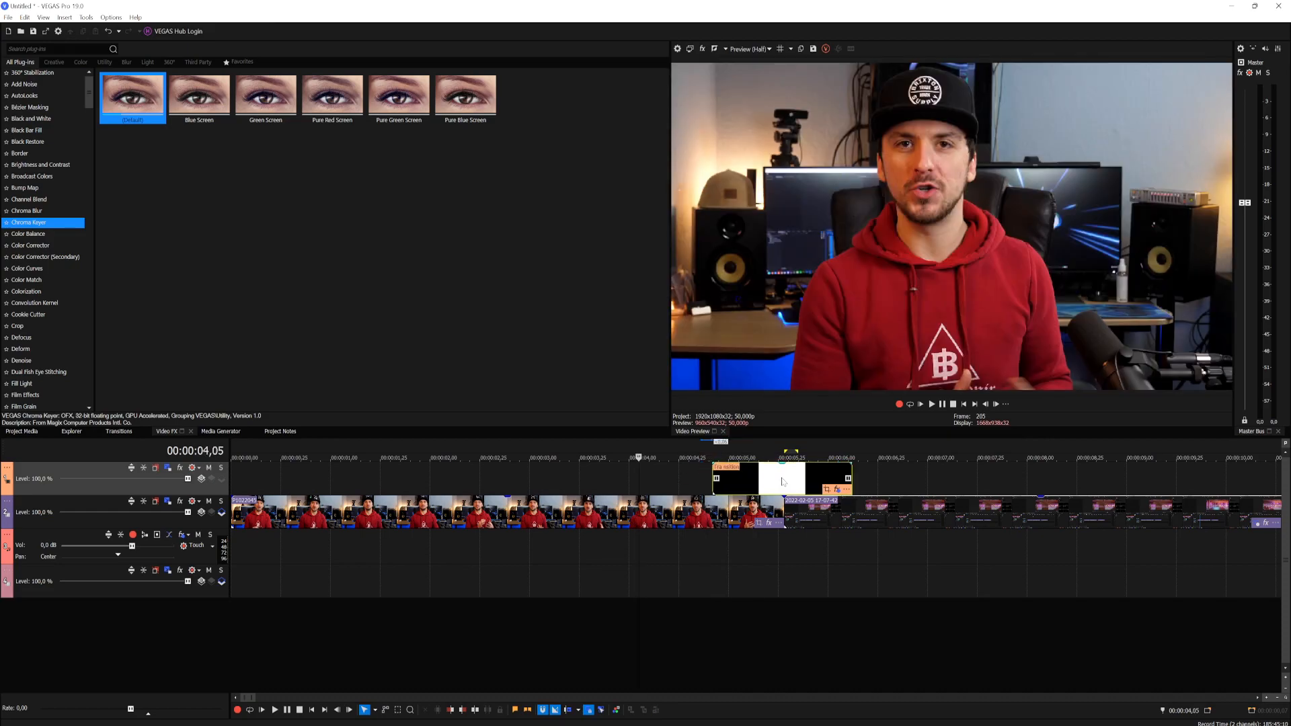